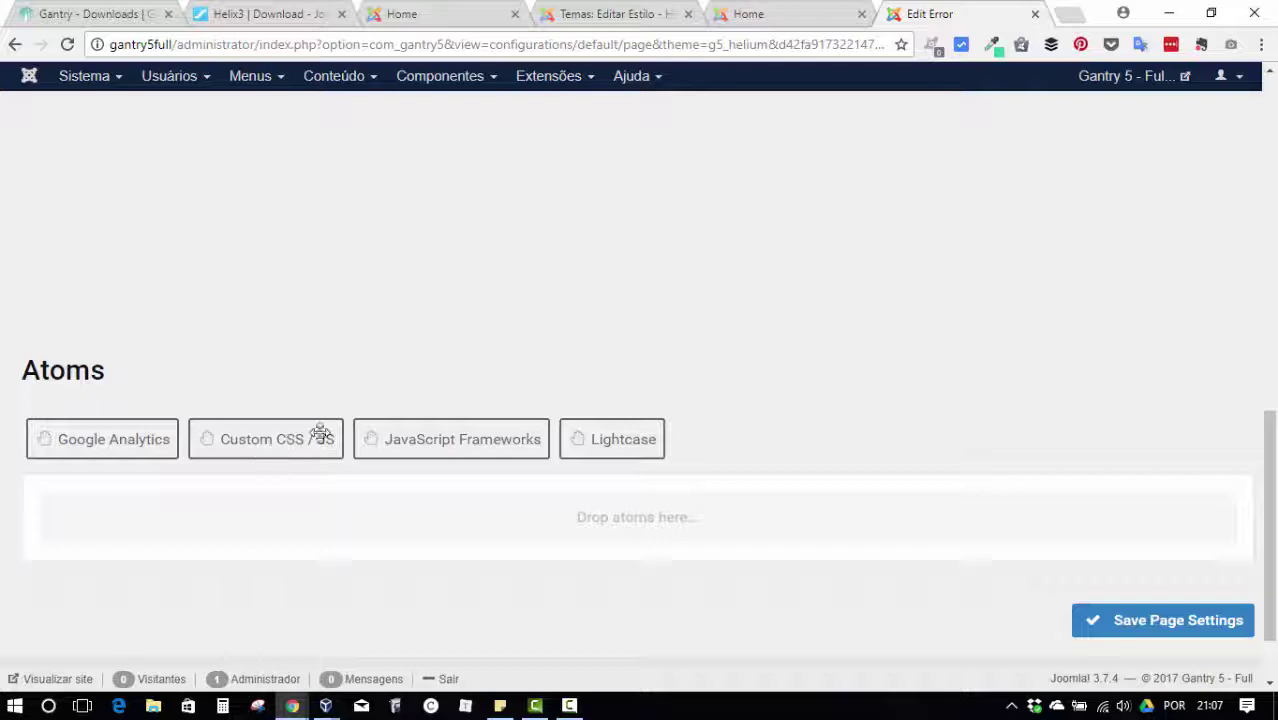
# Add the JavaScript Frameworks atom to the page settings and review its jQuery, Bootstrap and Mootools options without applying changes.
pyautogui.moveTo(439, 437); pyautogui.dragTo(264, 477)
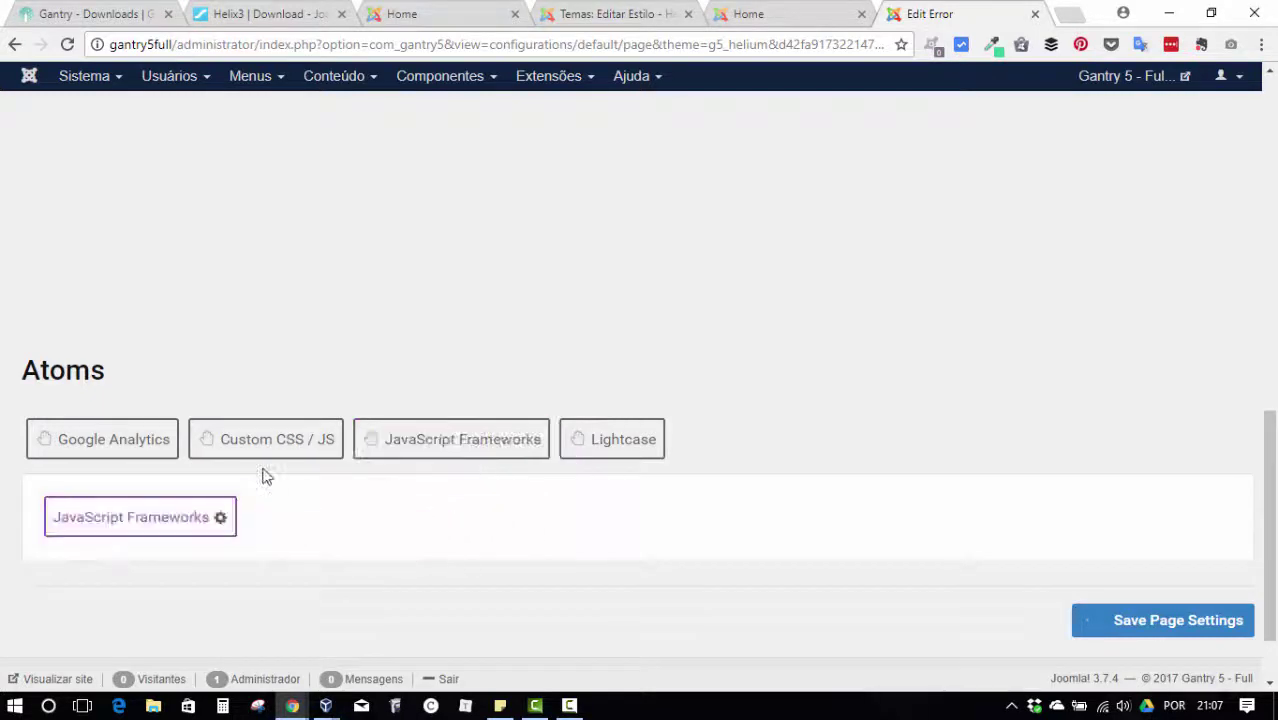
pyautogui.click(220, 517)
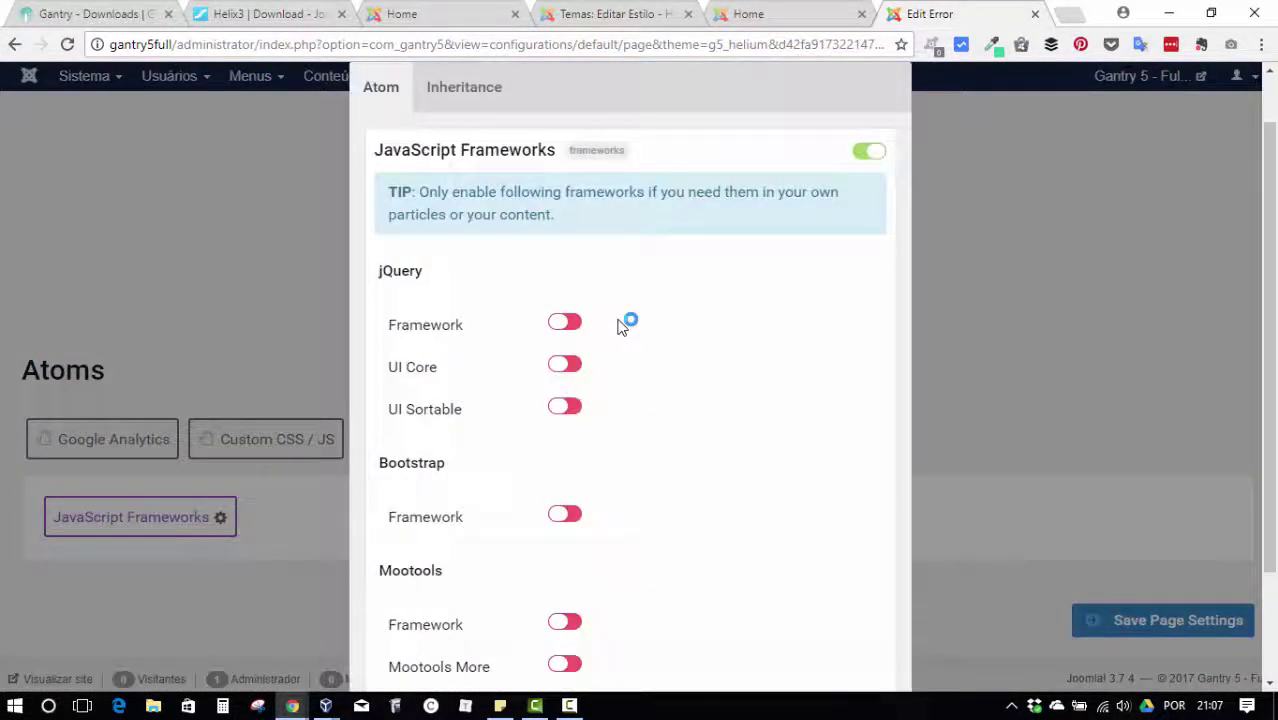
pyautogui.scroll(-2, 518, 240)
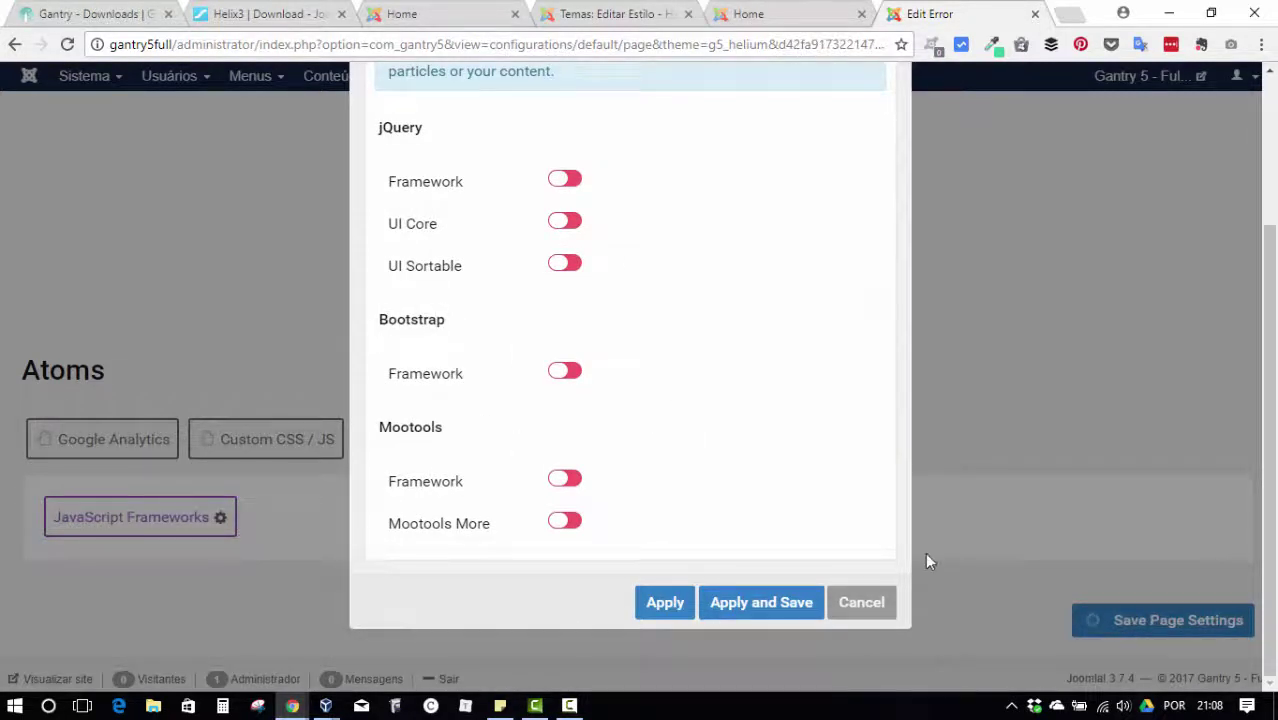
pyautogui.click(850, 606)
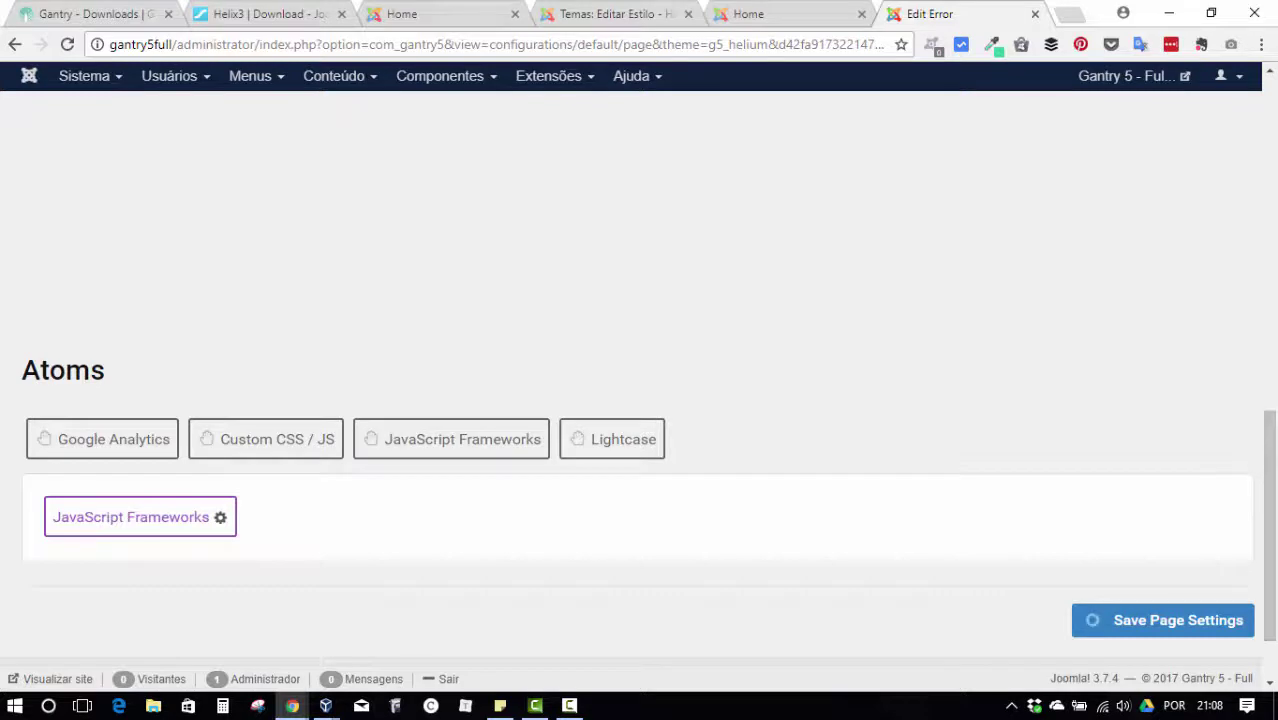
# Look through the list of available outlines and remove the JavaScript Frameworks atom from the Base Outline's page settings.
pyautogui.moveTo(1268, 525); pyautogui.dragTo(1268, 193)
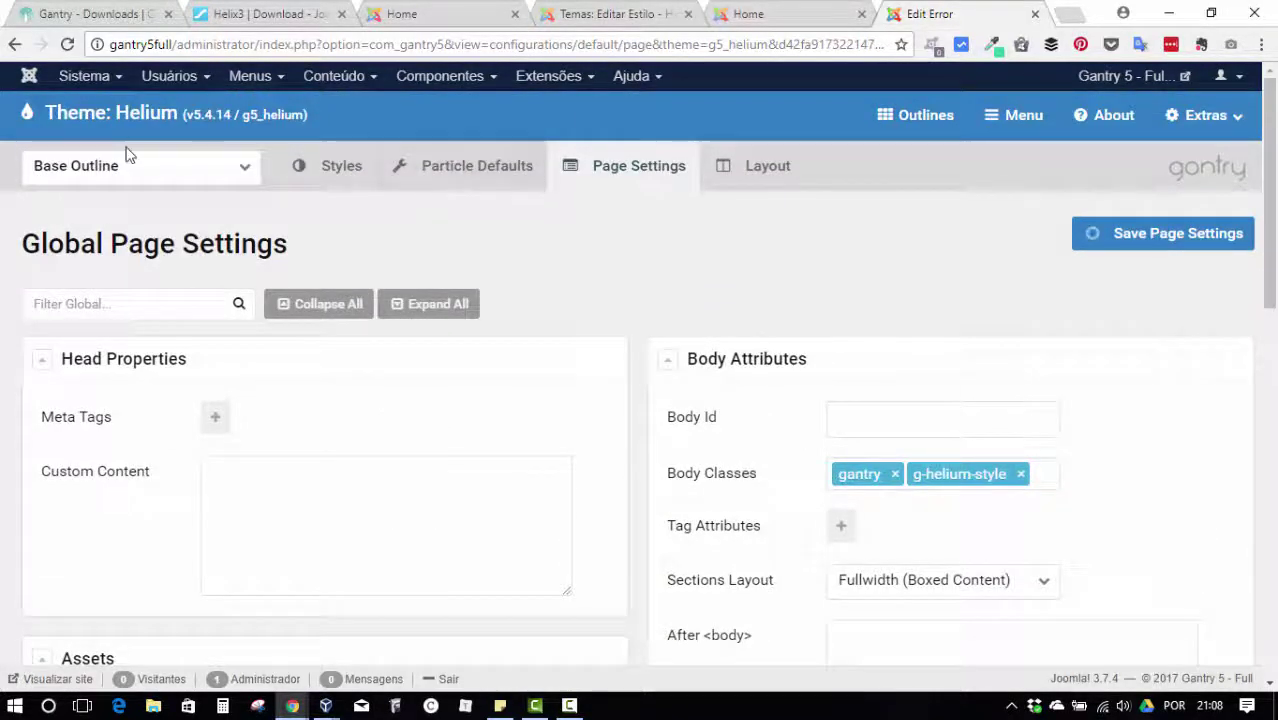
pyautogui.click(205, 166)
pyautogui.click(968, 247)
pyautogui.moveTo(1268, 195); pyautogui.dragTo(1268, 545)
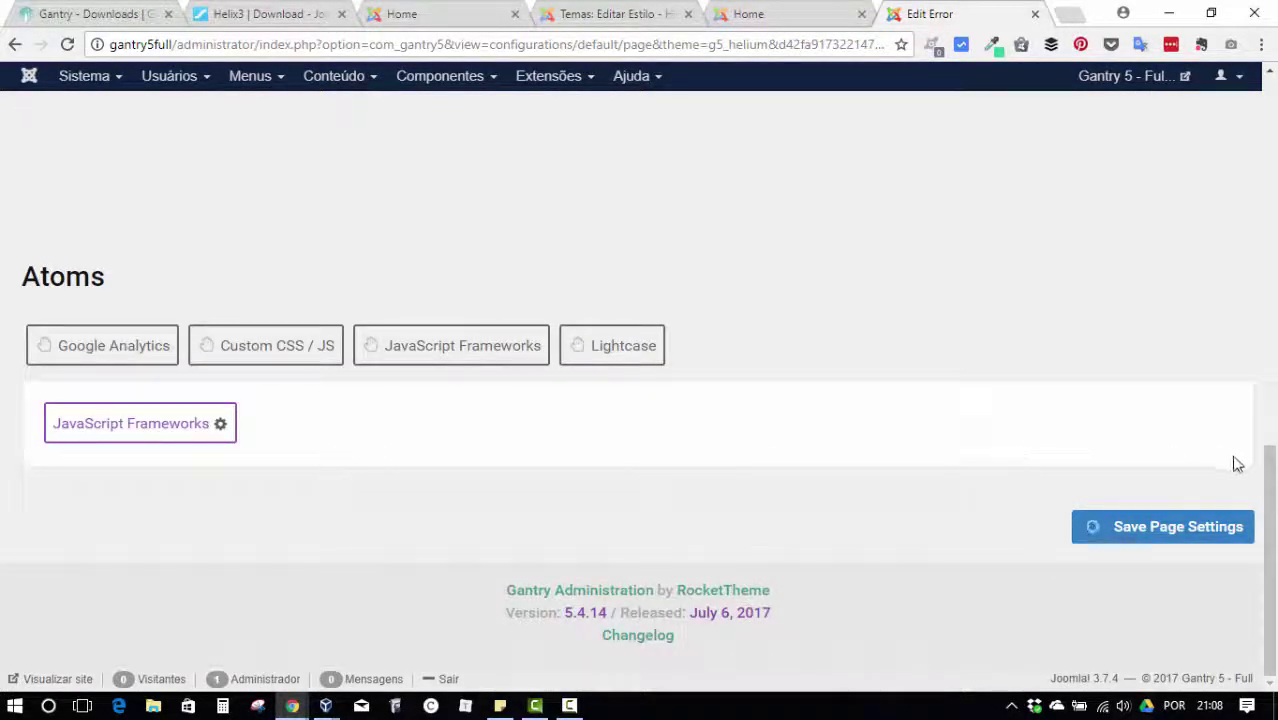
pyautogui.moveTo(1272, 420); pyautogui.dragTo(1212, 44)
pyautogui.click(244, 168)
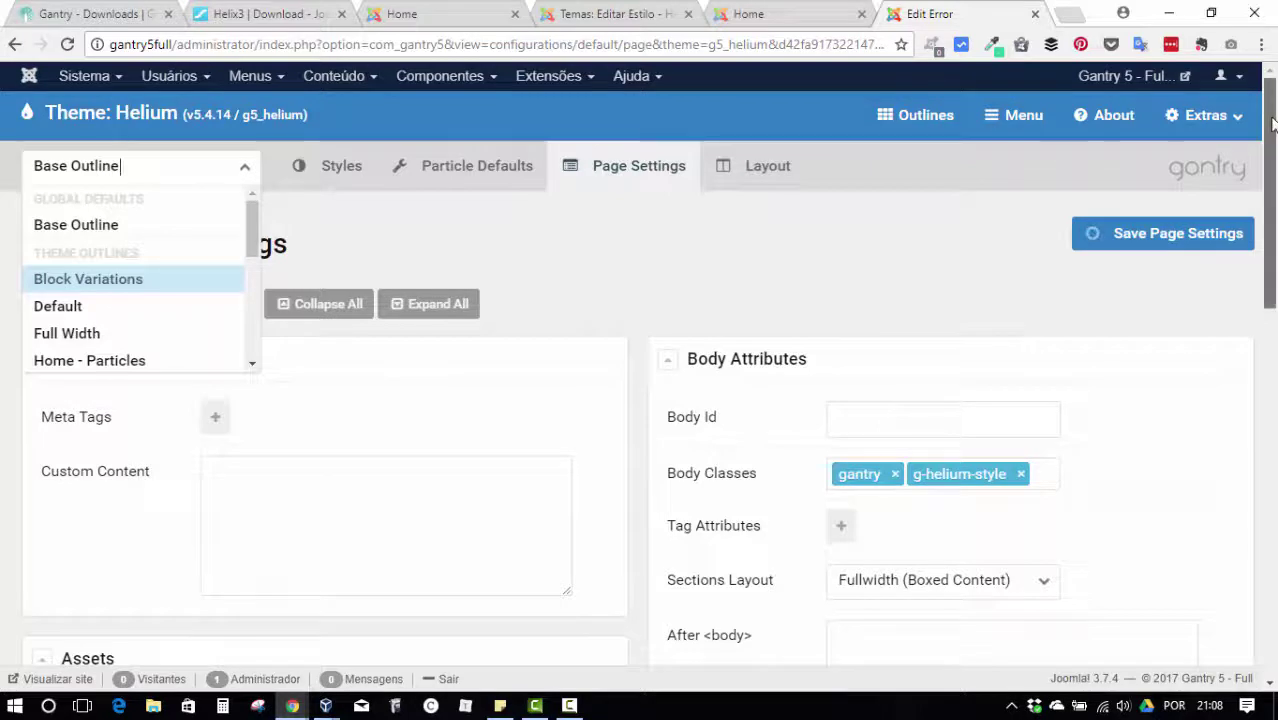
pyautogui.moveTo(1272, 122); pyautogui.dragTo(1258, 640)
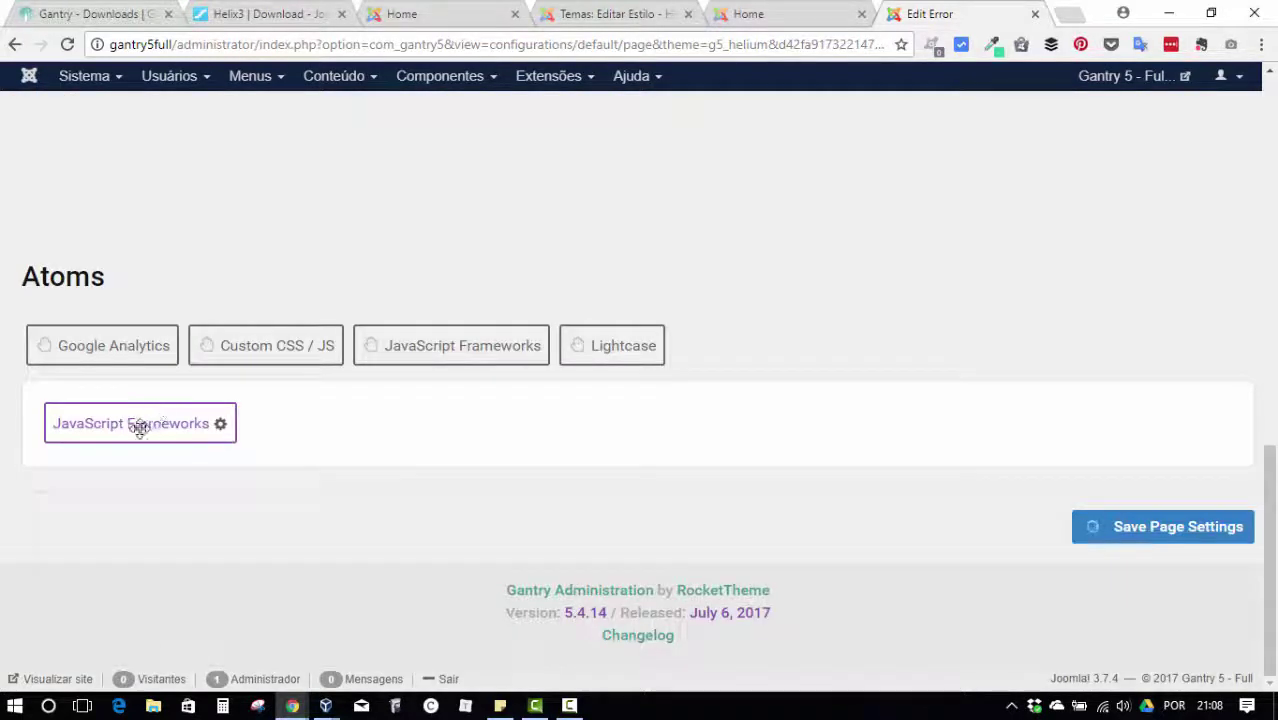
pyautogui.moveTo(140, 427); pyautogui.dragTo(896, 333)
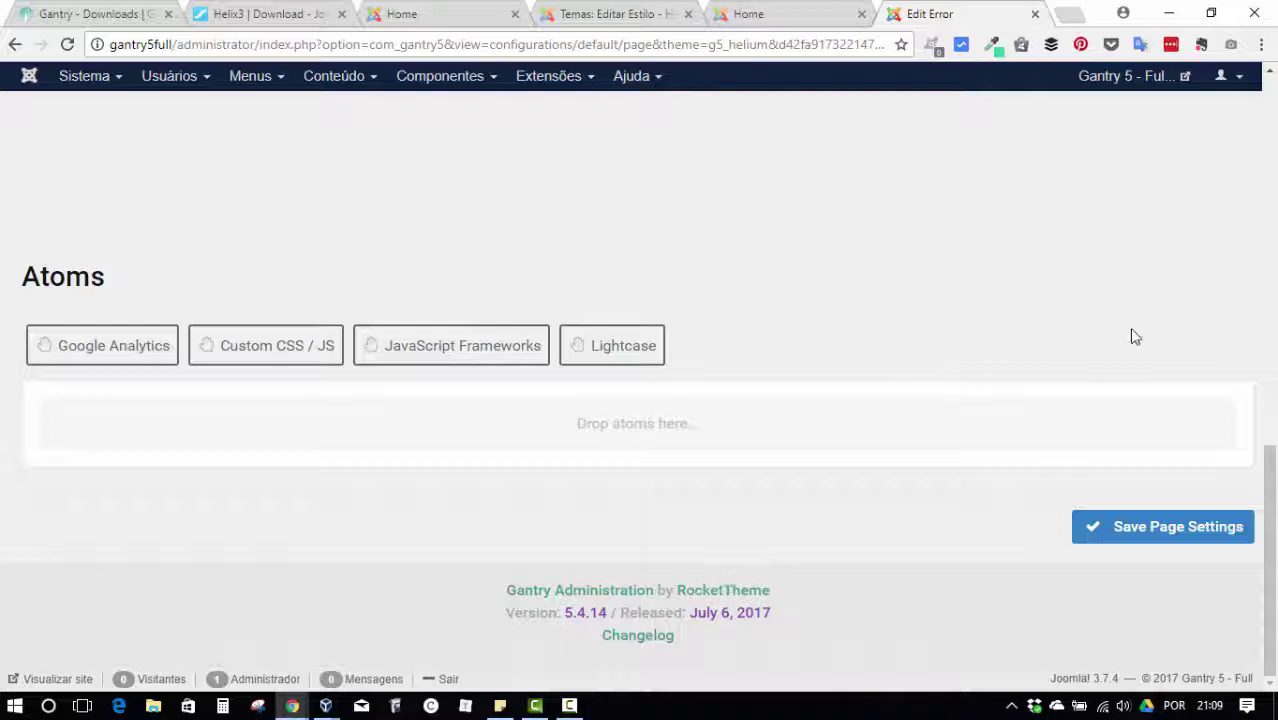
# Open the Base Outline's styles and examine the core and section style settings, including the Expanded section's background color picker.
pyautogui.scroll(10, 881, 385)
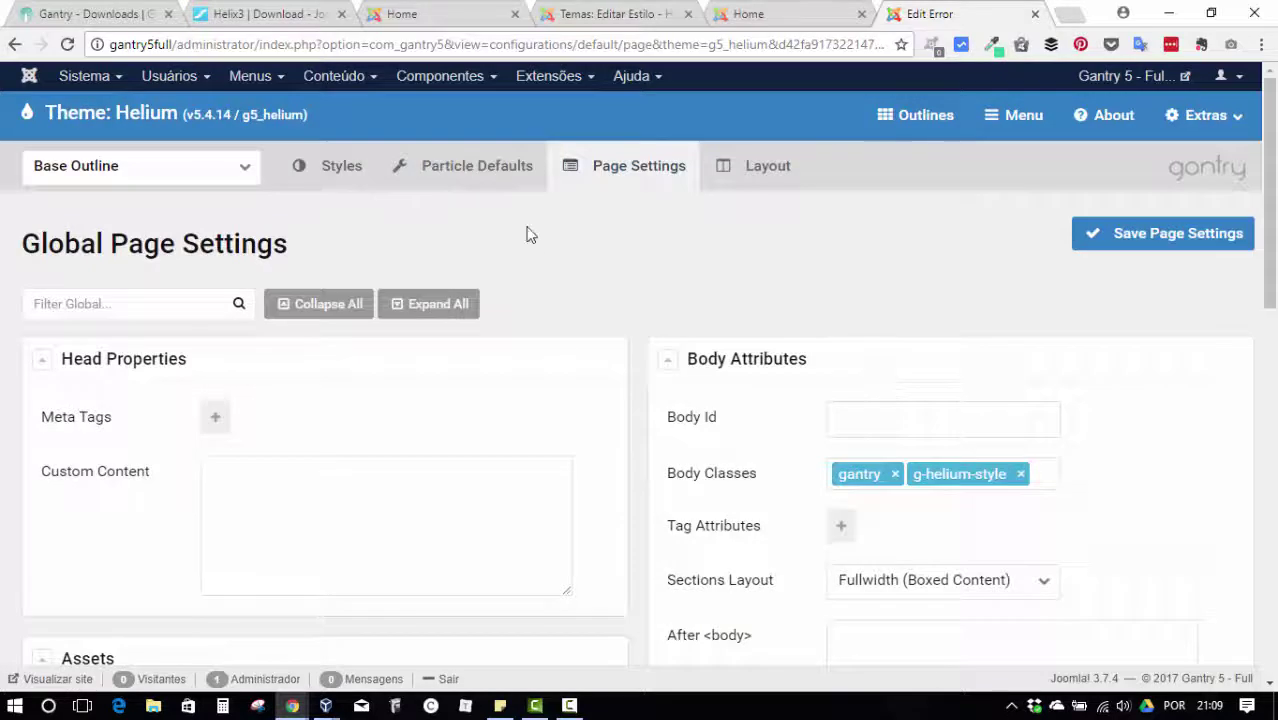
pyautogui.click(320, 170)
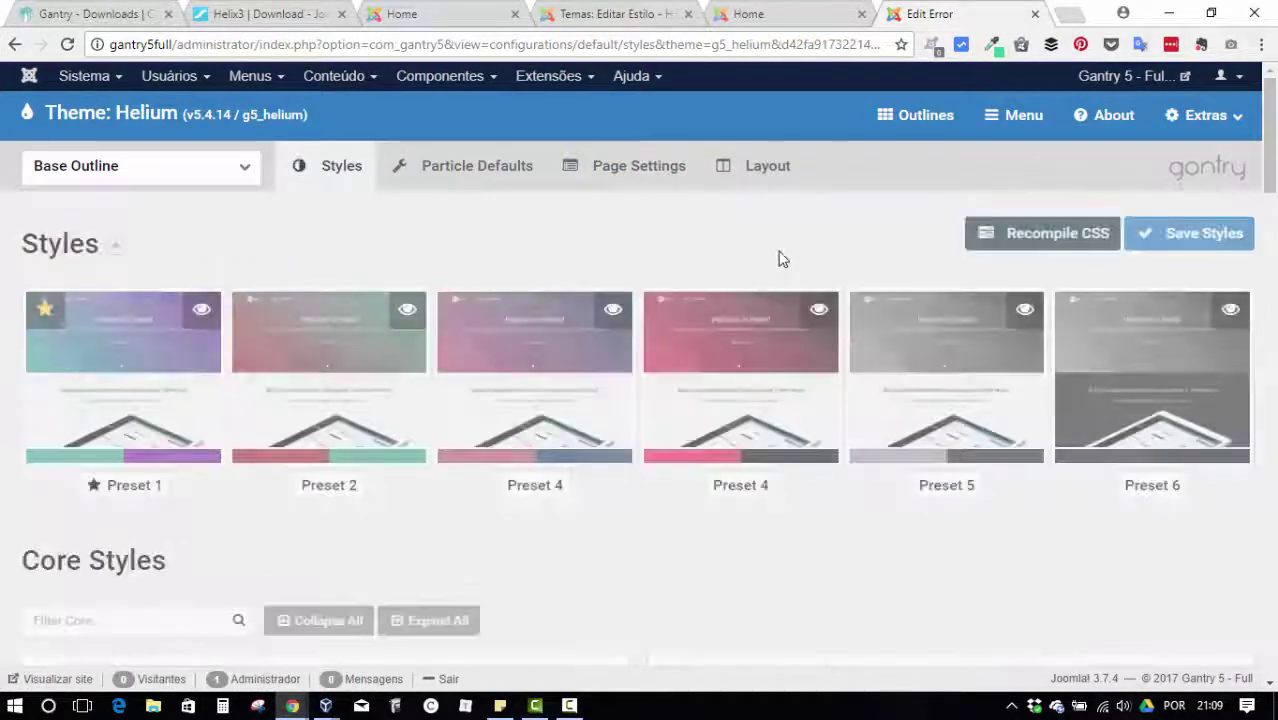
pyautogui.moveTo(1272, 108); pyautogui.dragTo(1272, 218)
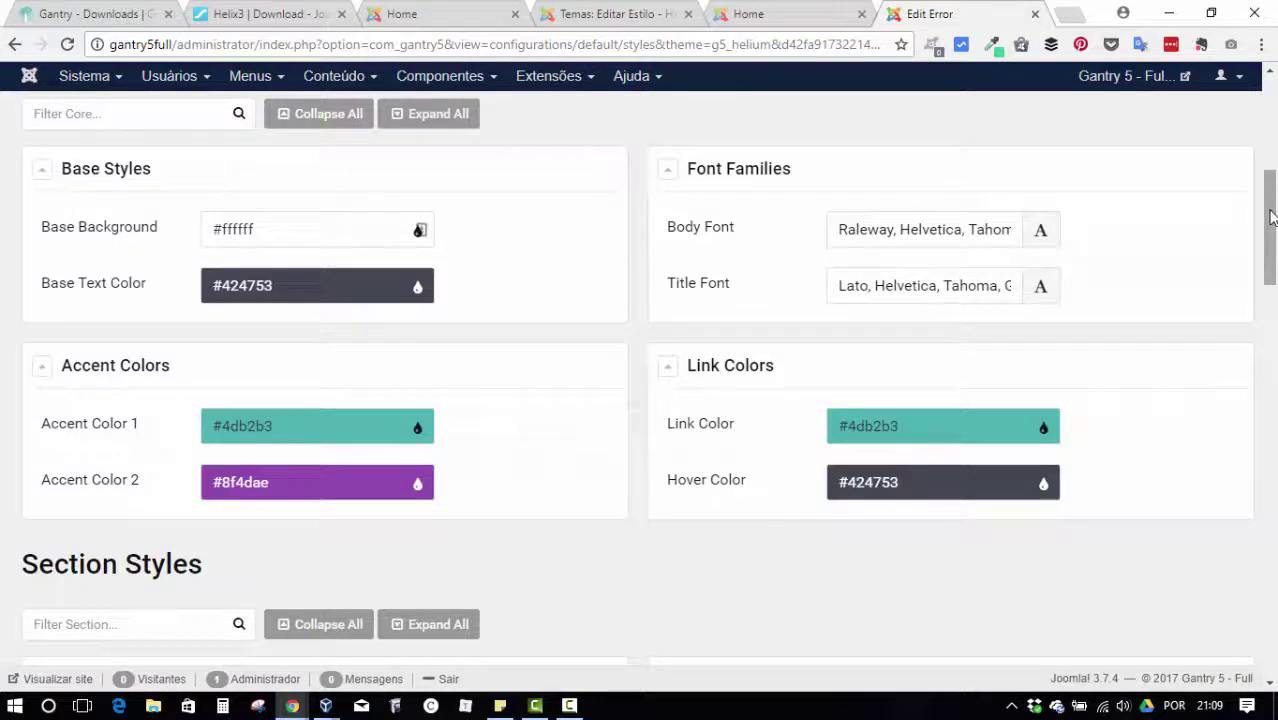
pyautogui.scroll(-2, 903, 250)
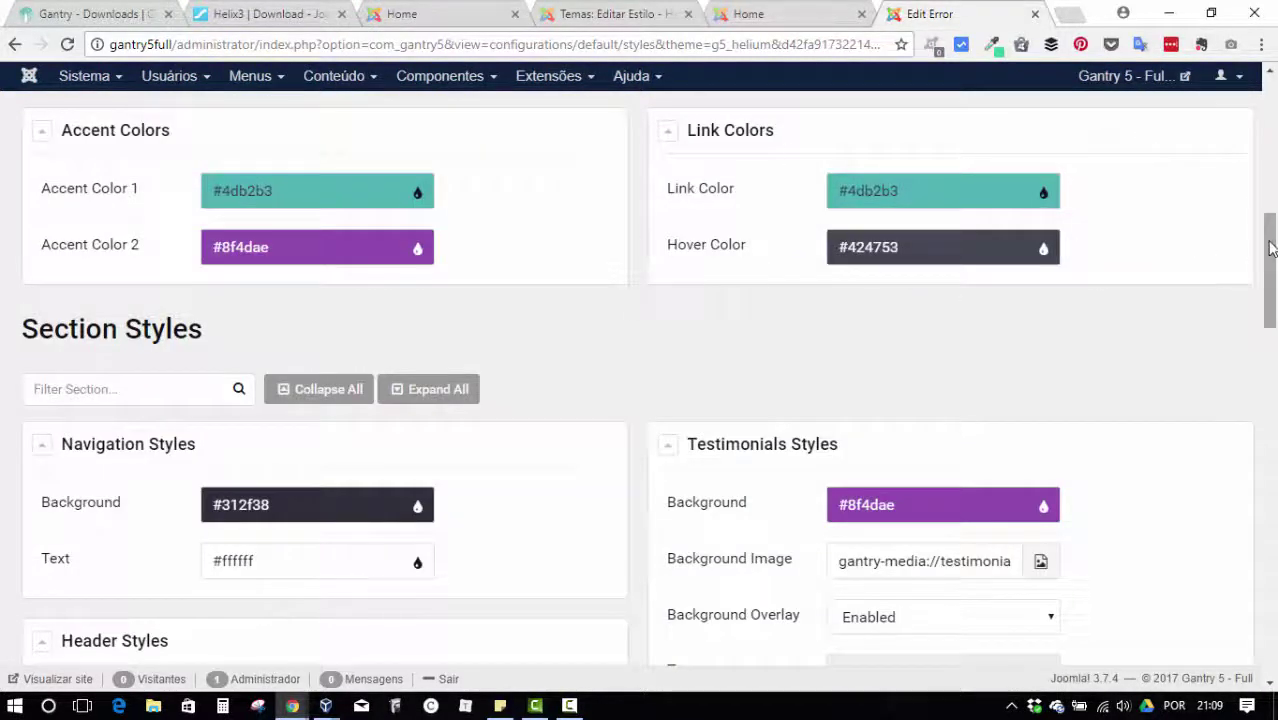
pyautogui.moveTo(1270, 260); pyautogui.dragTo(1270, 298)
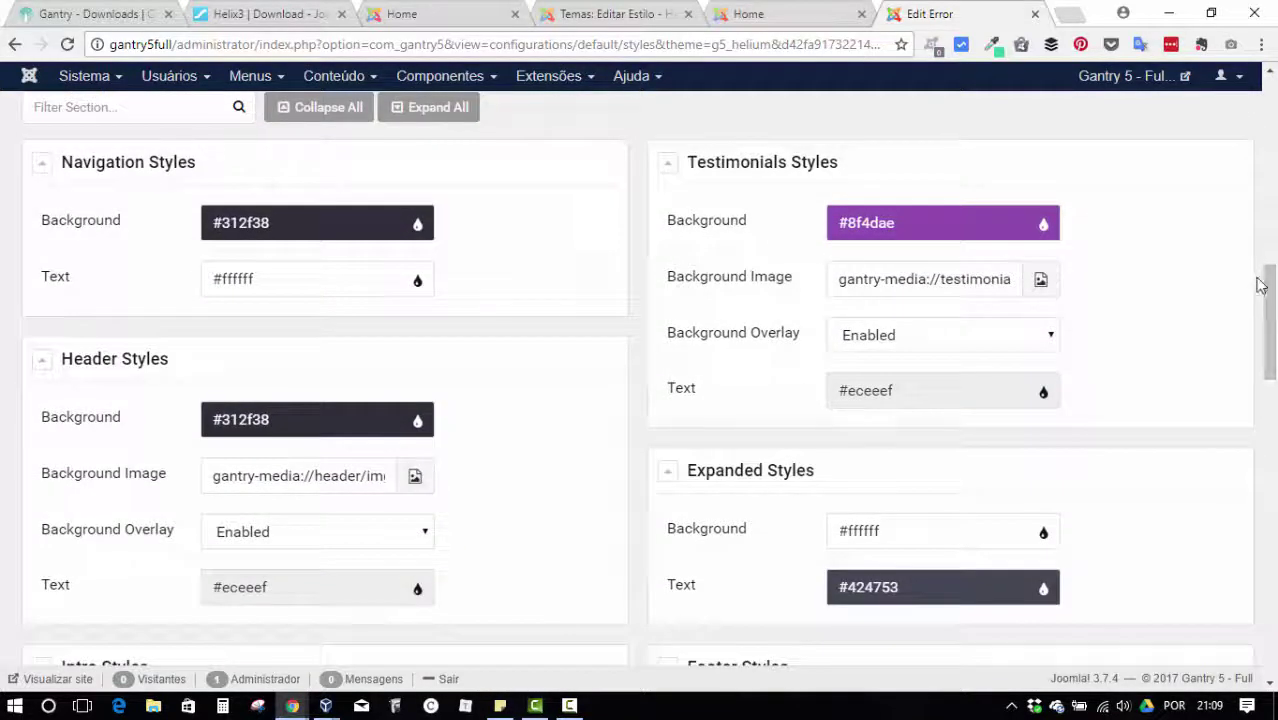
pyautogui.moveTo(1270, 292); pyautogui.dragTo(1270, 282)
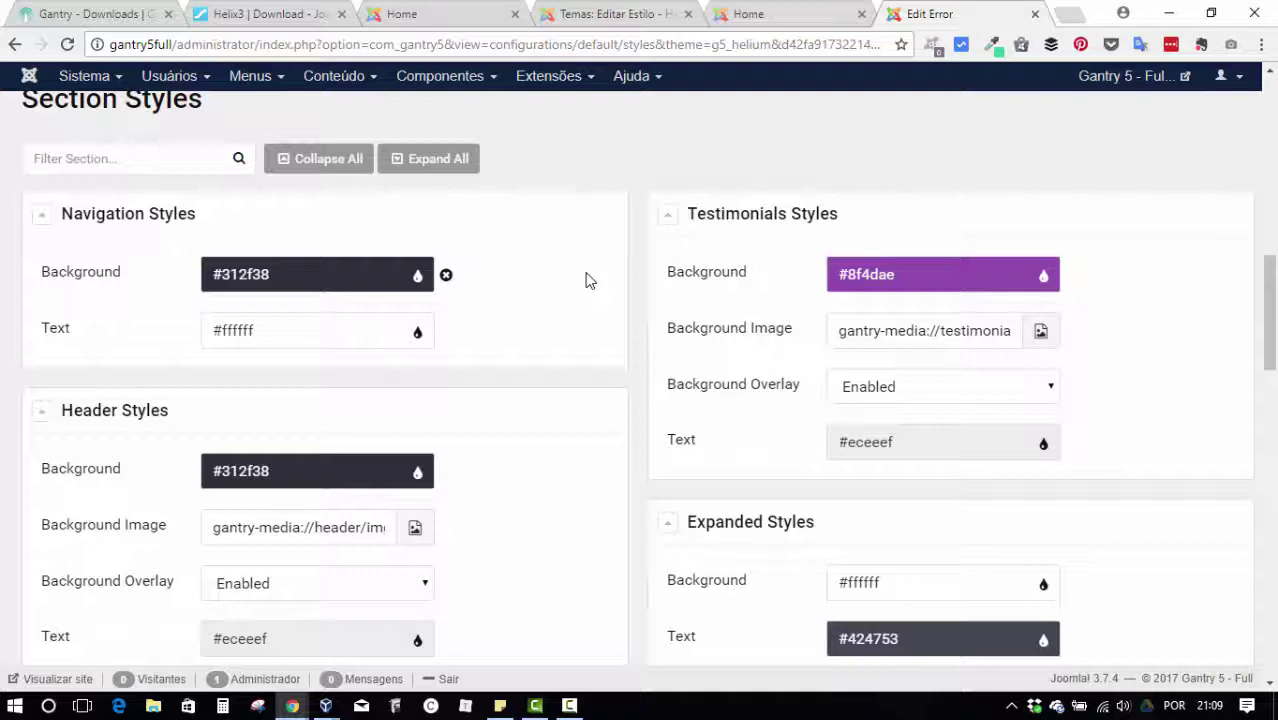
pyautogui.scroll(-3, 599, 359)
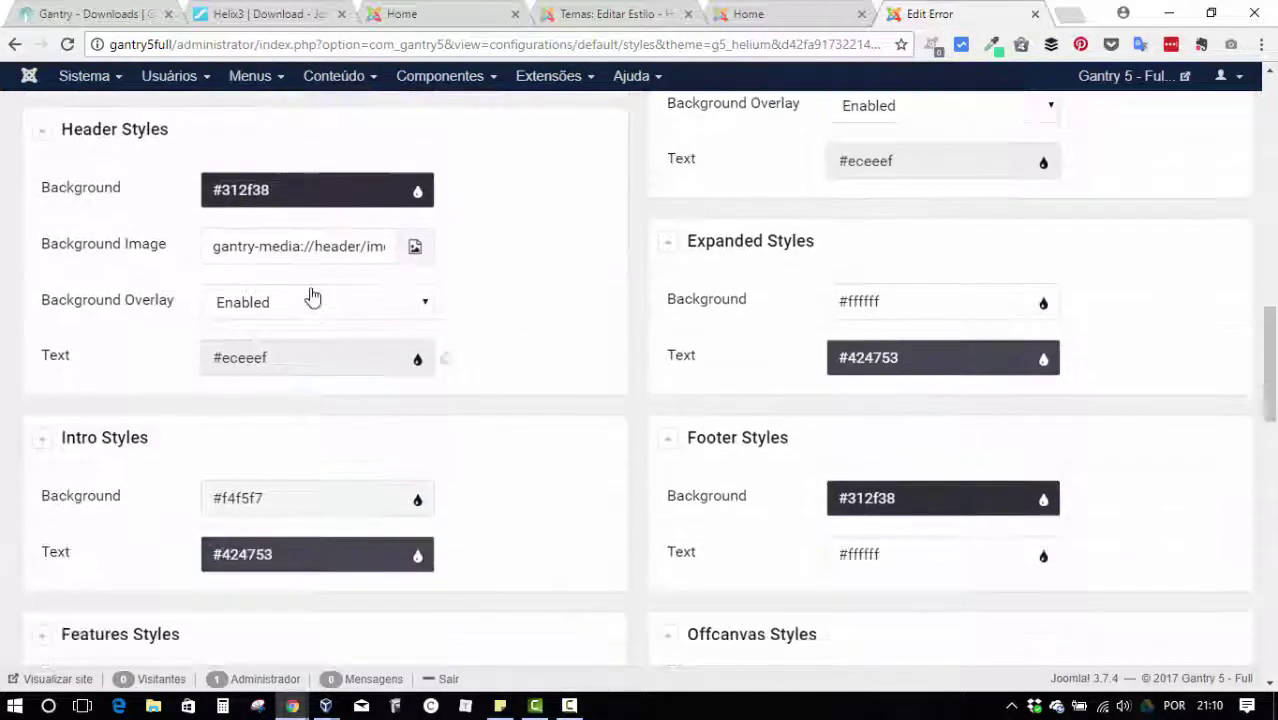
pyautogui.click(910, 304)
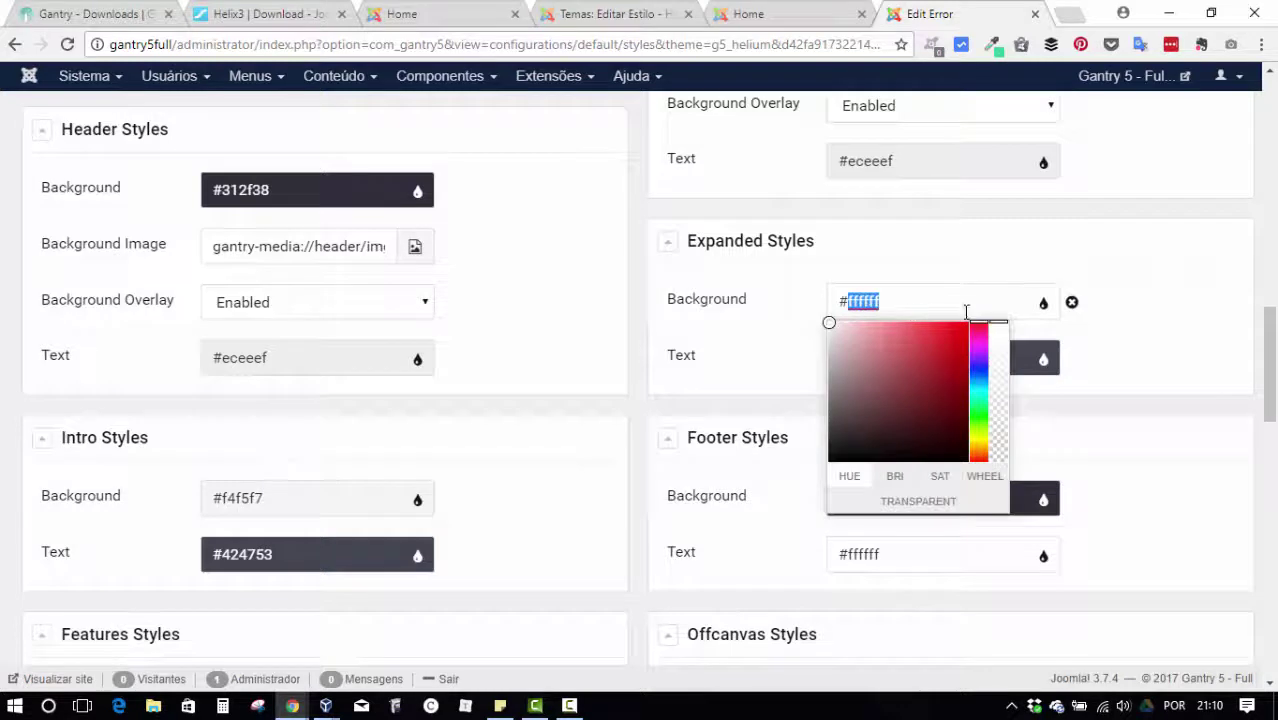
pyautogui.click(1155, 311)
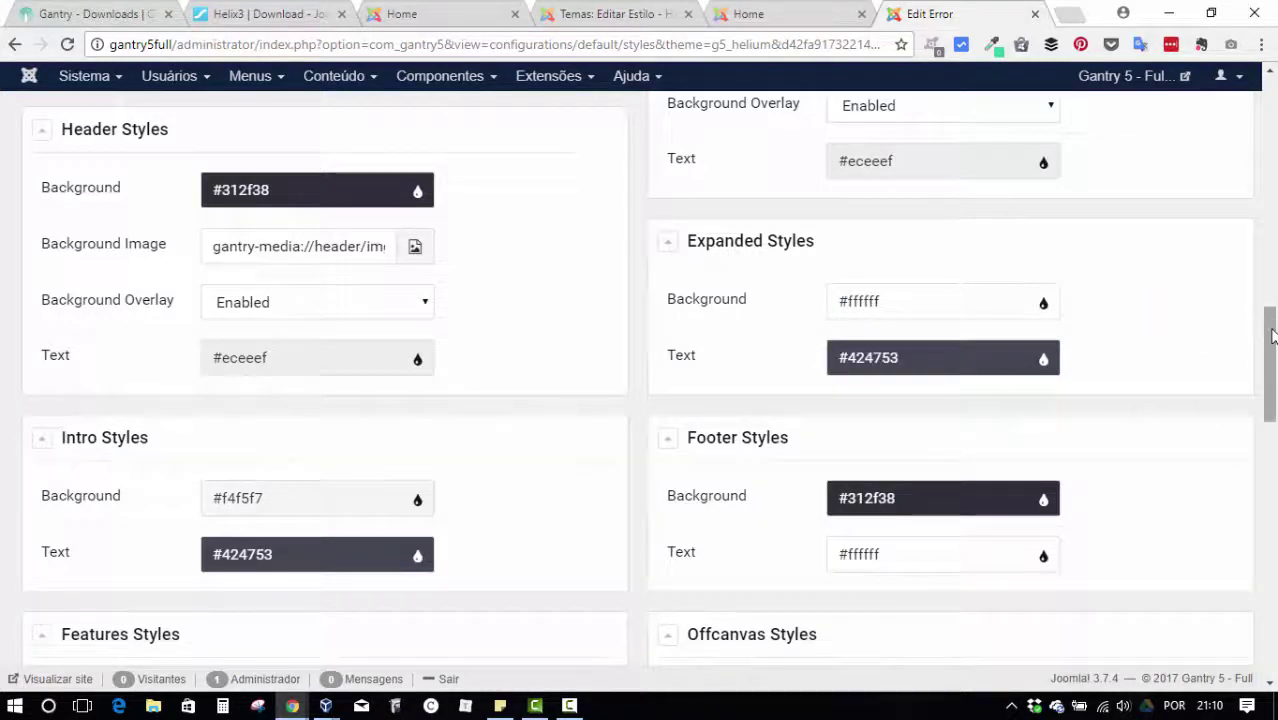
# Apply the pink and blue Preset 4 to the Base Outline, review the resulting section colors, and save the styles.
pyautogui.moveTo(1270, 329); pyautogui.dragTo(1263, 165)
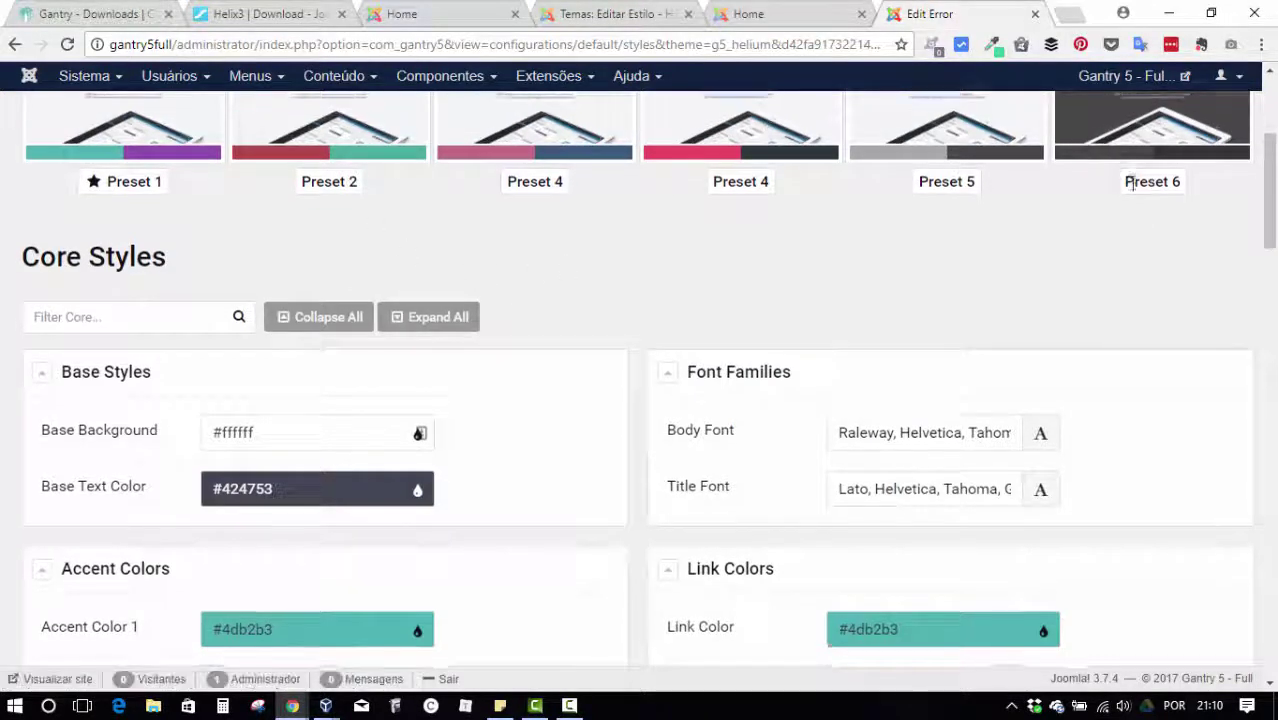
pyautogui.scroll(1, 533, 308)
pyautogui.scroll(1, 600, 368)
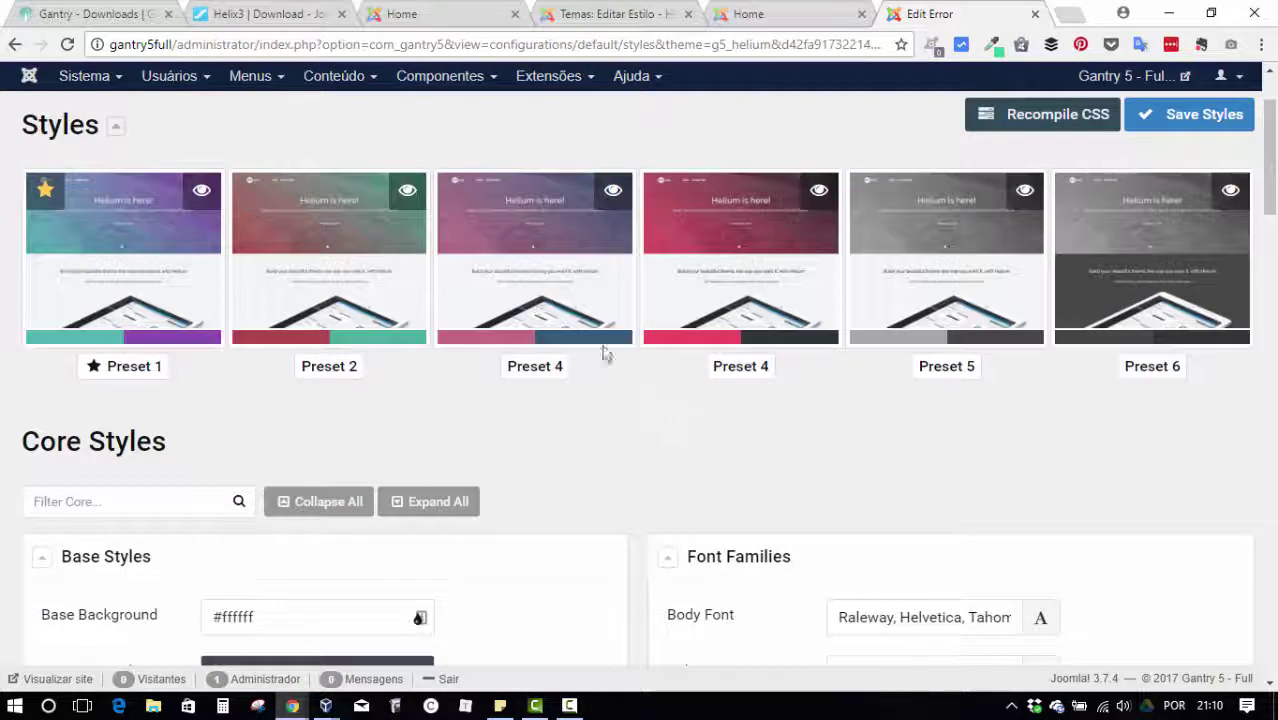
pyautogui.click(553, 273)
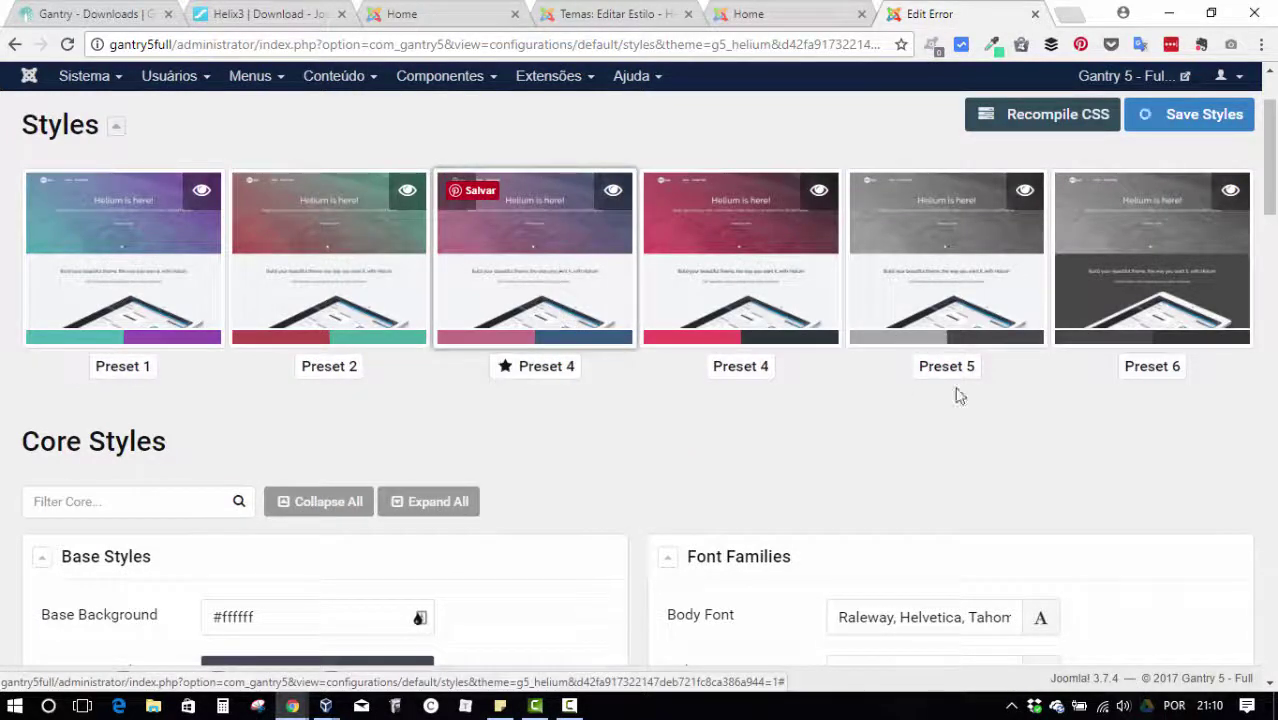
pyautogui.scroll(-4, 958, 394)
pyautogui.scroll(-4, 805, 333)
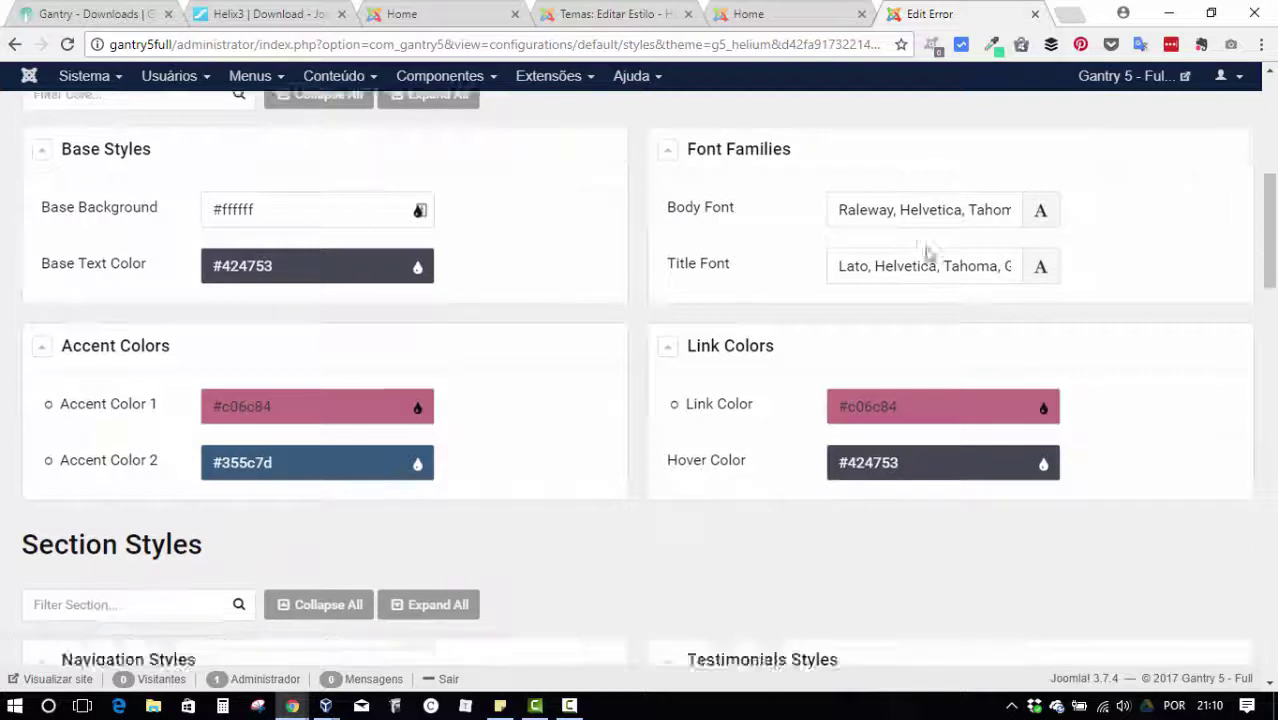
pyautogui.scroll(-4, 1081, 356)
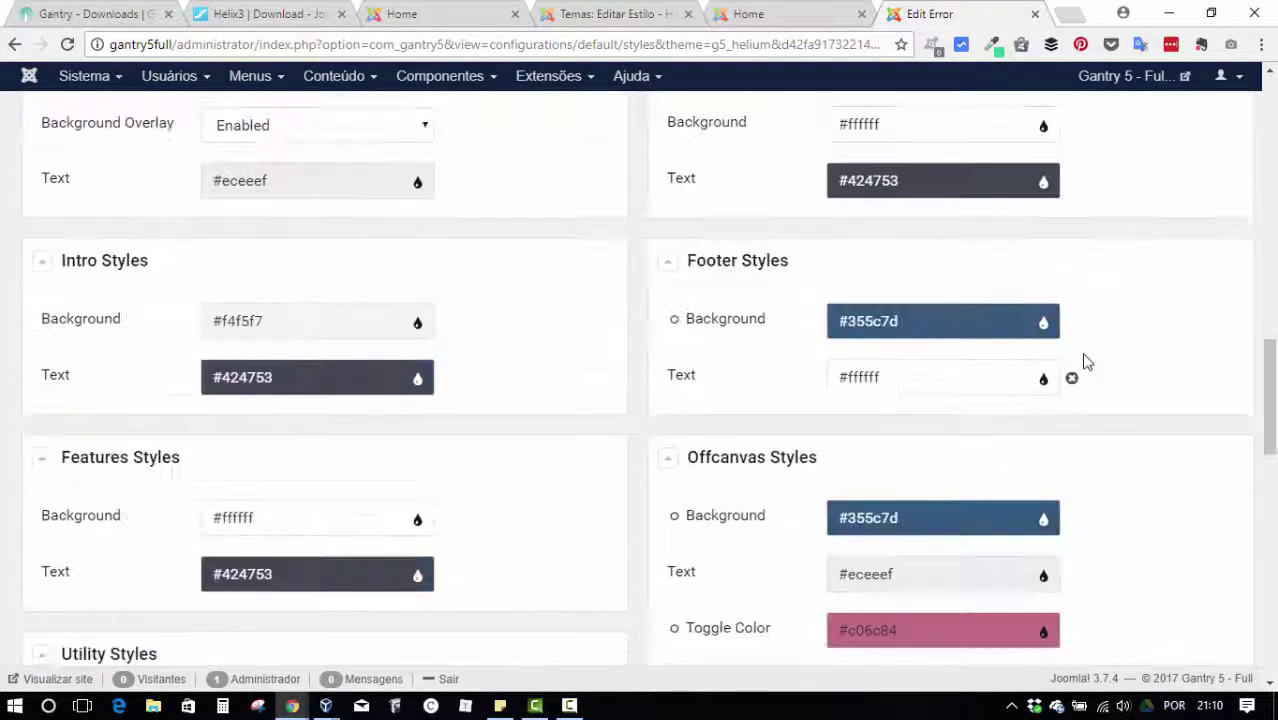
pyautogui.scroll(12, 1081, 352)
pyautogui.click(1195, 235)
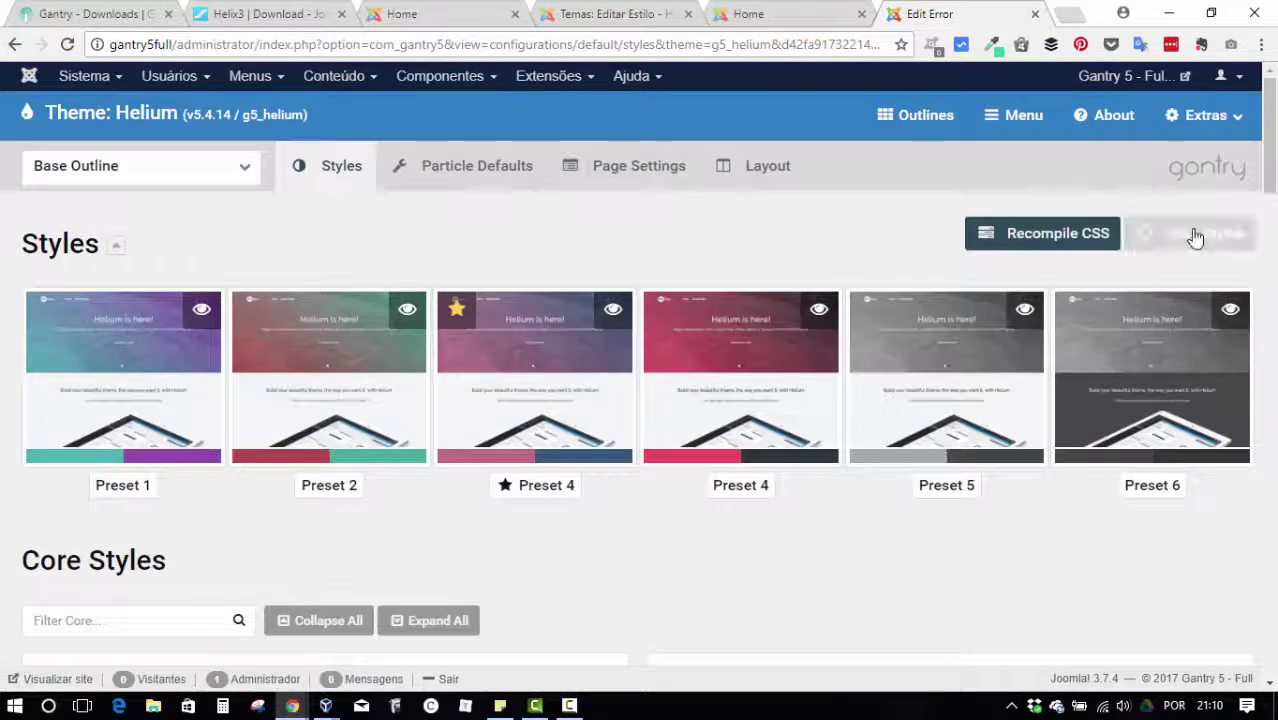
# Reload the gantry5full site's home page and examine the preset's colors down the page.
pyautogui.click(793, 12)
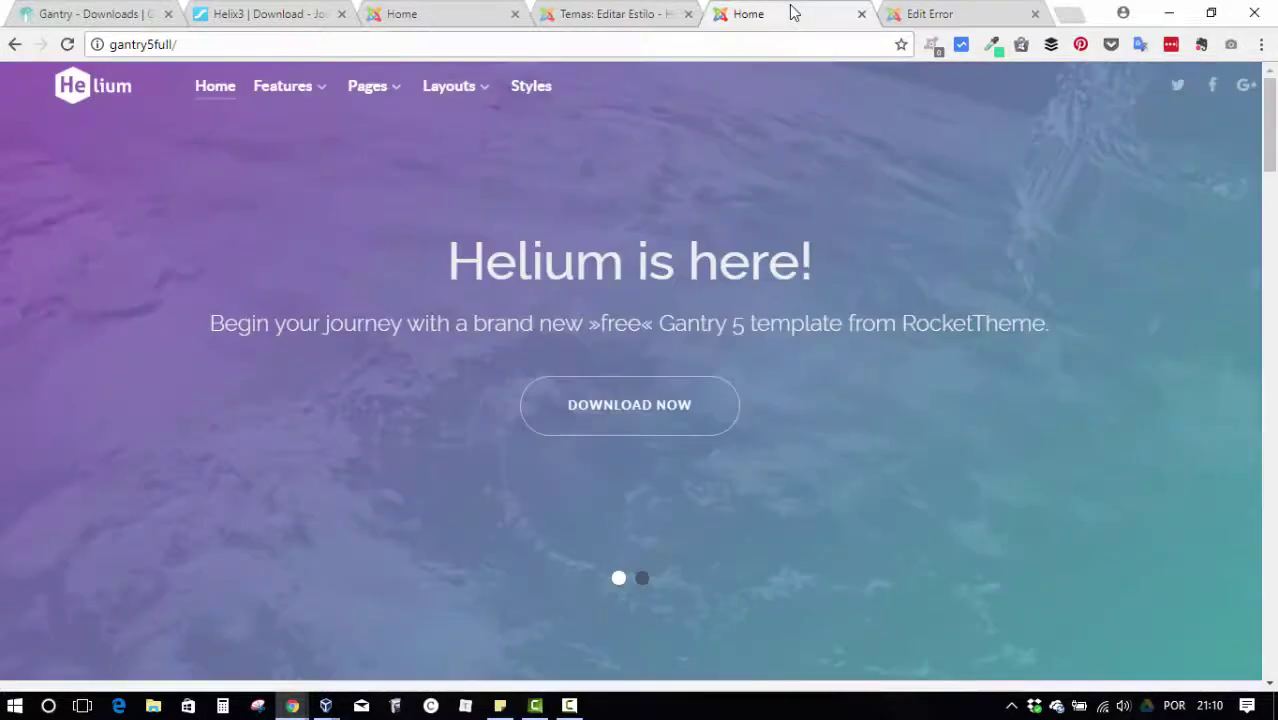
pyautogui.press('F5')
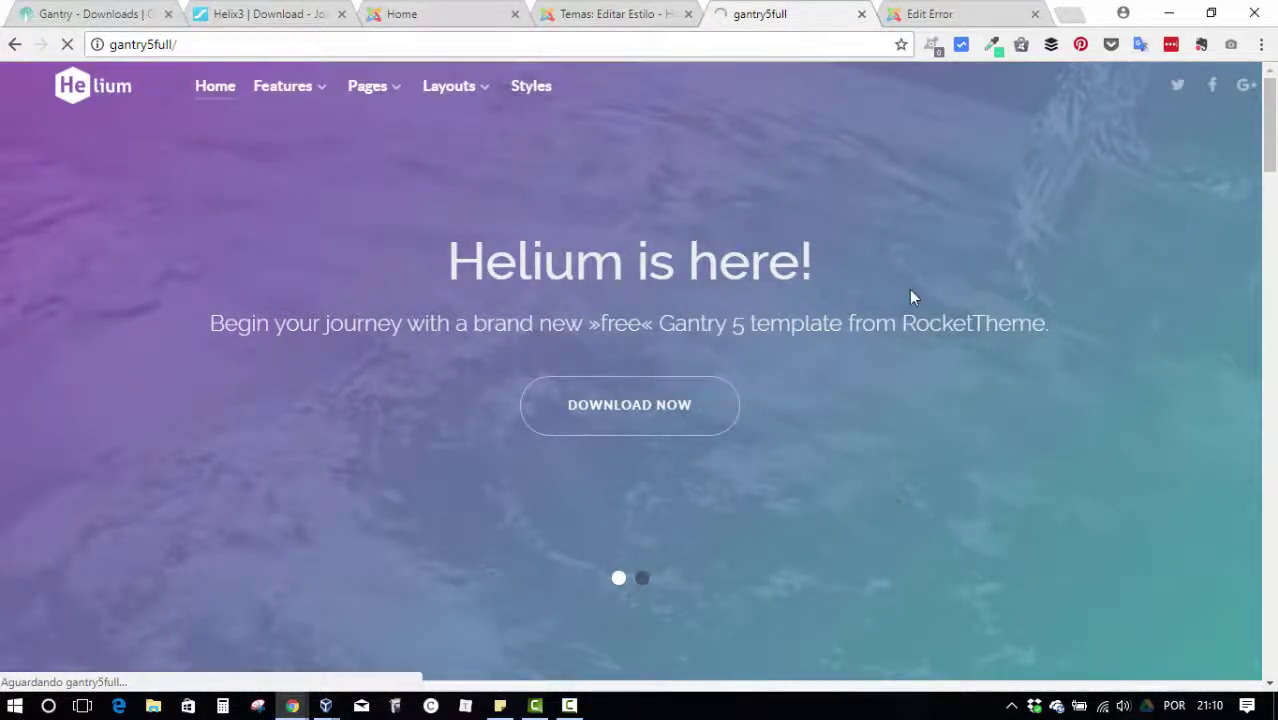
pyautogui.scroll(-5, 855, 495)
pyautogui.scroll(-10, 965, 470)
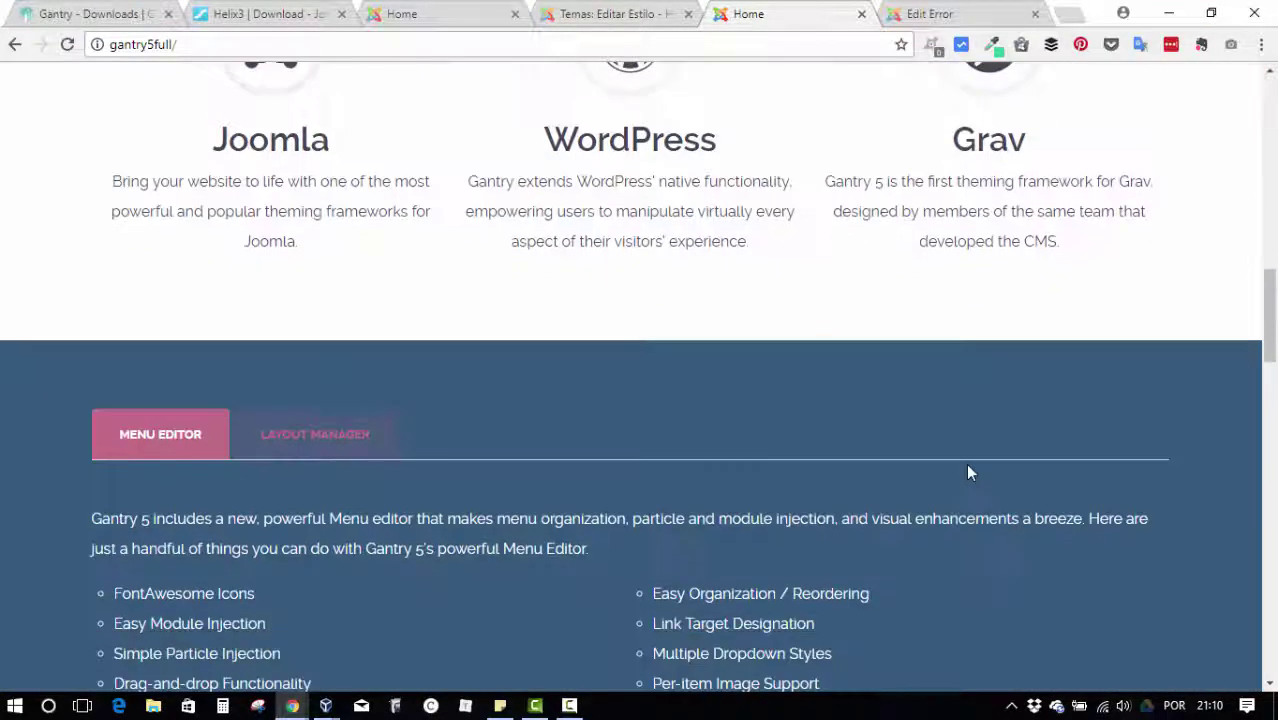
# Return to the Helium theme editor and open the Base Outline's particle defaults, discarding pending style changes.
pyautogui.click(950, 13)
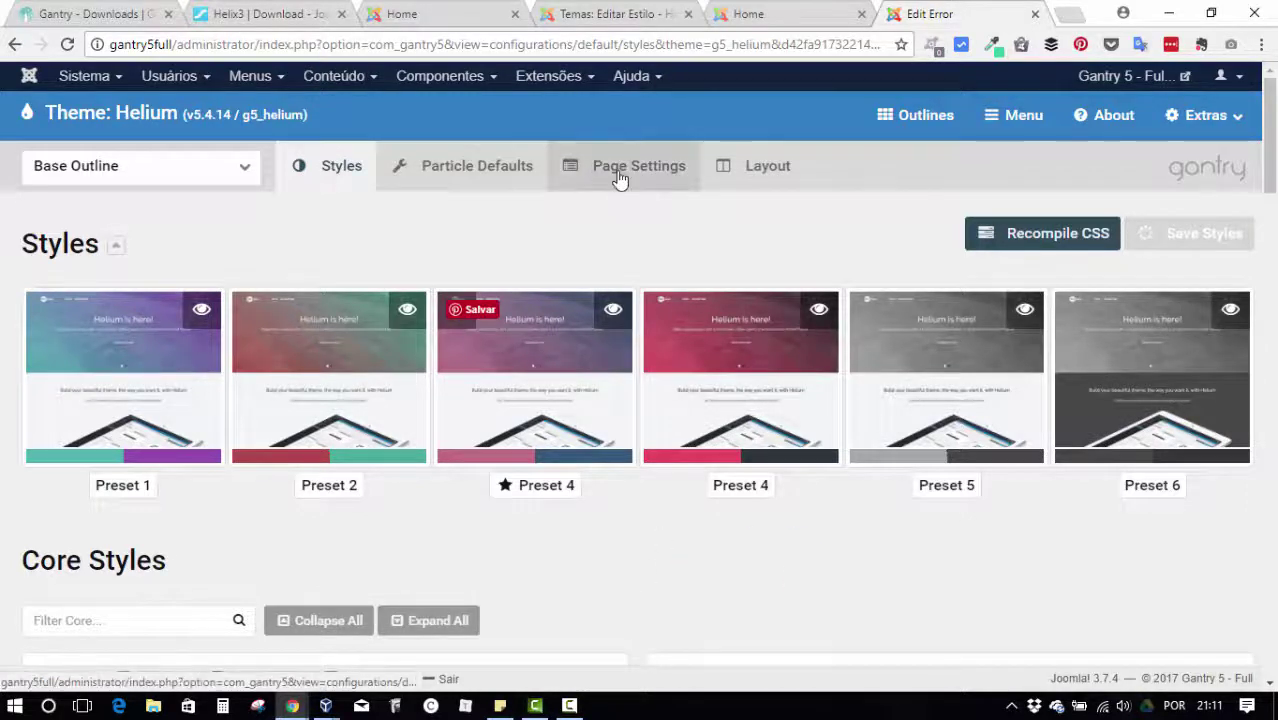
pyautogui.click(471, 171)
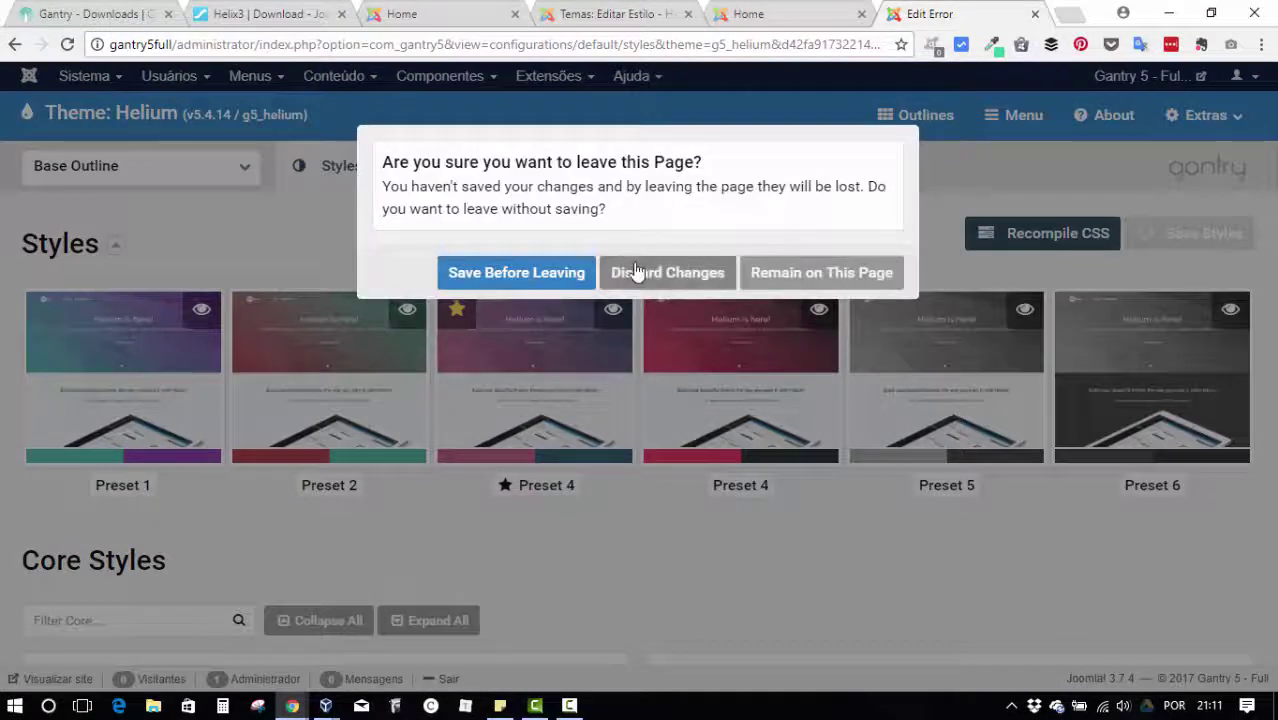
pyautogui.click(612, 270)
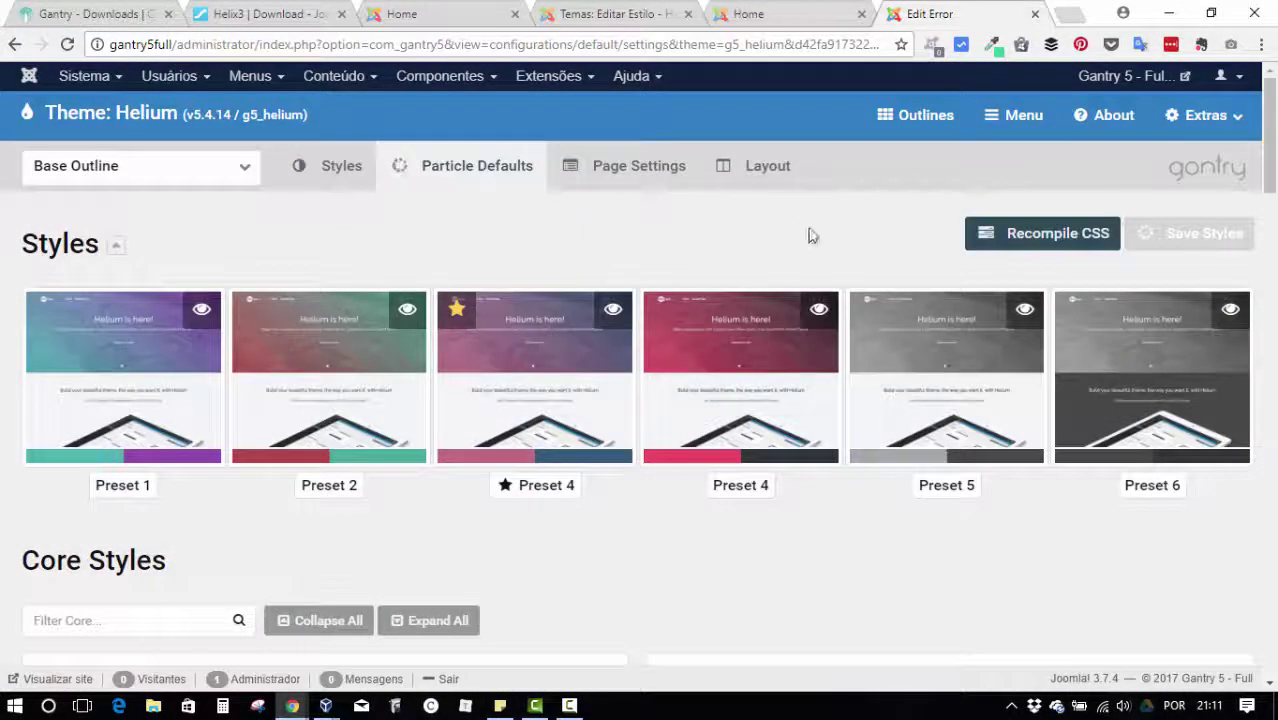
# Examine the default settings of the Branding, Logo / Image, Joomla Articles and Menu particles.
pyautogui.scroll(-3, 843, 240)
pyautogui.scroll(3, 878, 268)
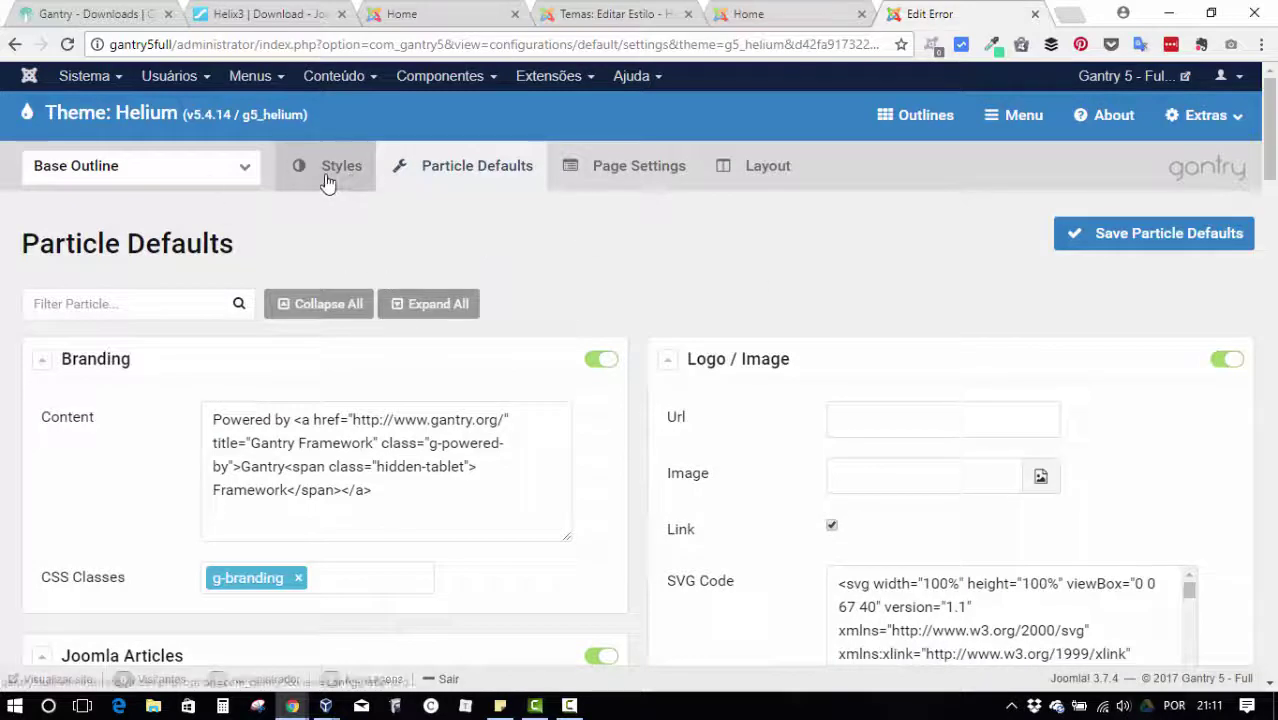
pyautogui.scroll(-2, 912, 178)
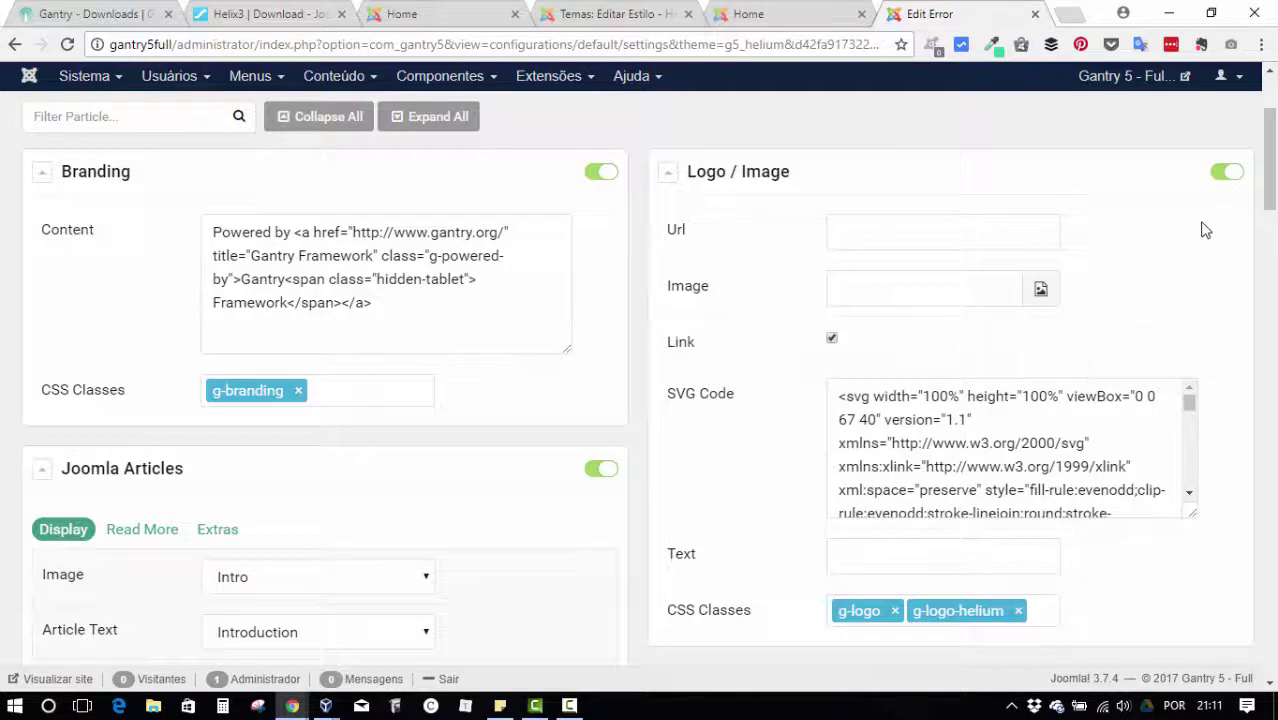
pyautogui.scroll(-2, 1000, 400)
pyautogui.hotkey('ctrl', 's')
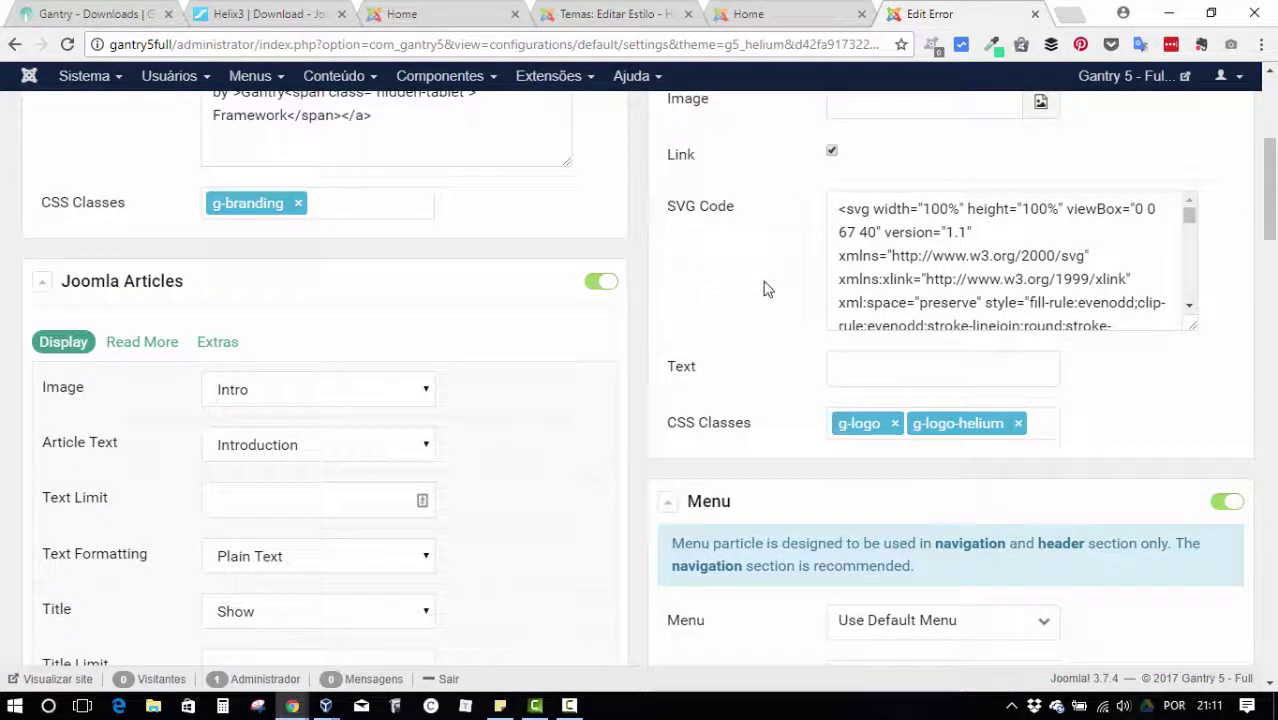
pyautogui.scroll(4, 775, 285)
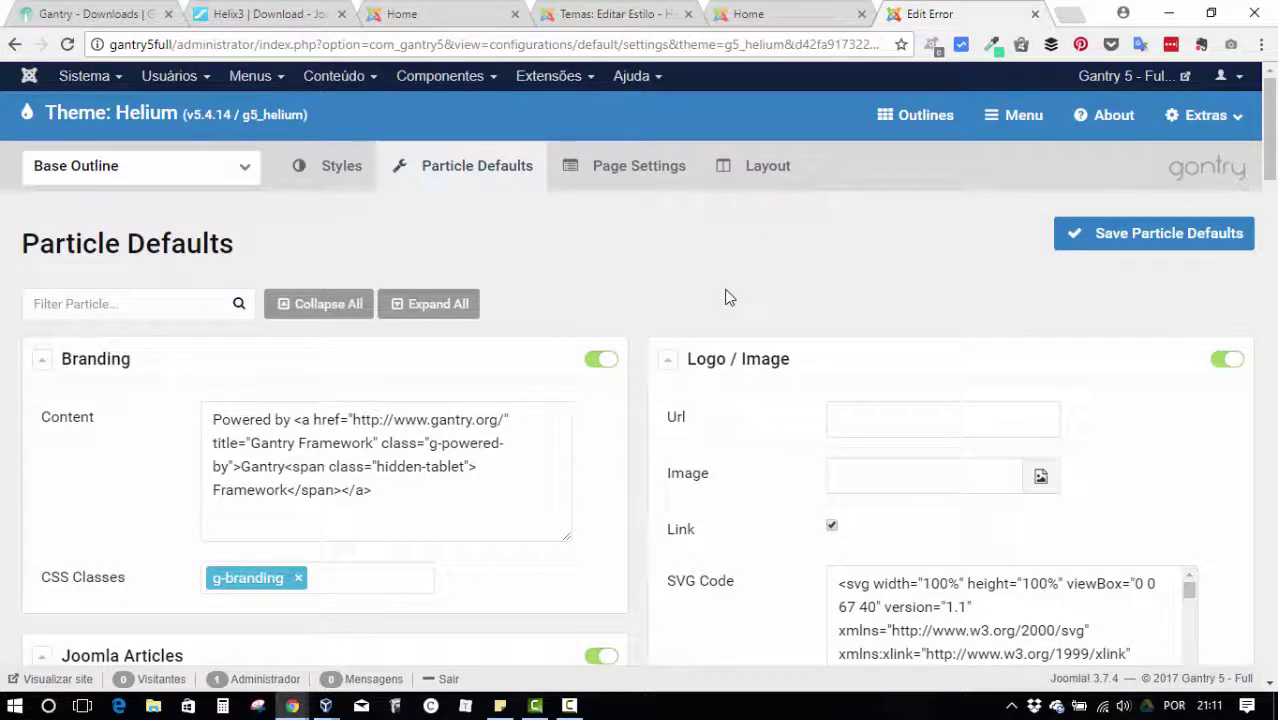
pyautogui.scroll(-3, 728, 297)
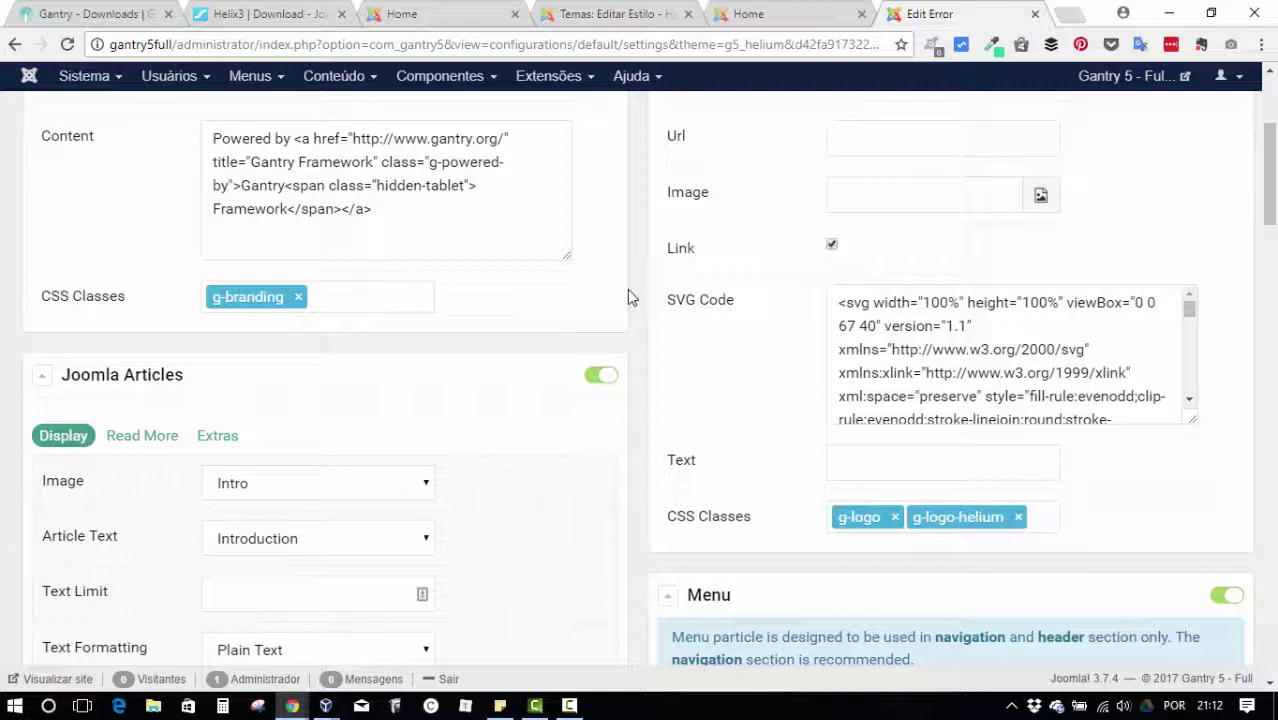
# Review the Logo / Image particle's SVG code, the Joomla Articles display options and the Menu particle's level and hover settings.
pyautogui.scroll(3, 915, 343)
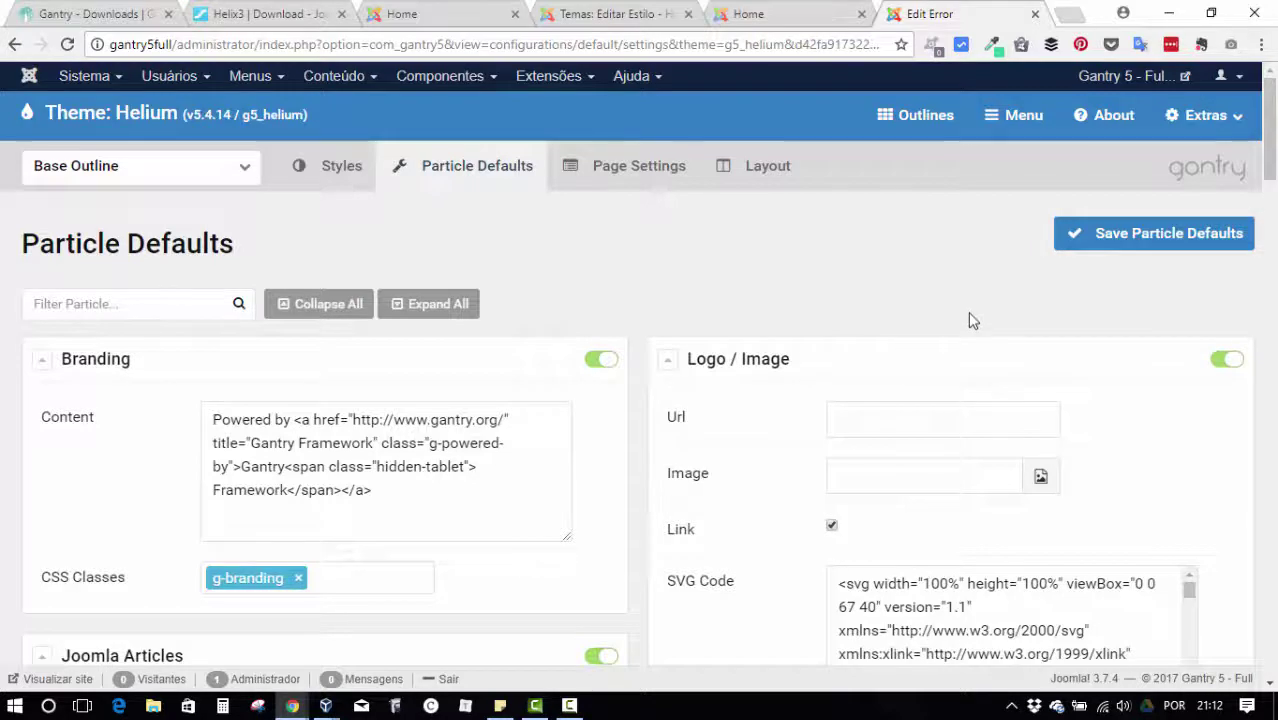
pyautogui.scroll(-1, 967, 311)
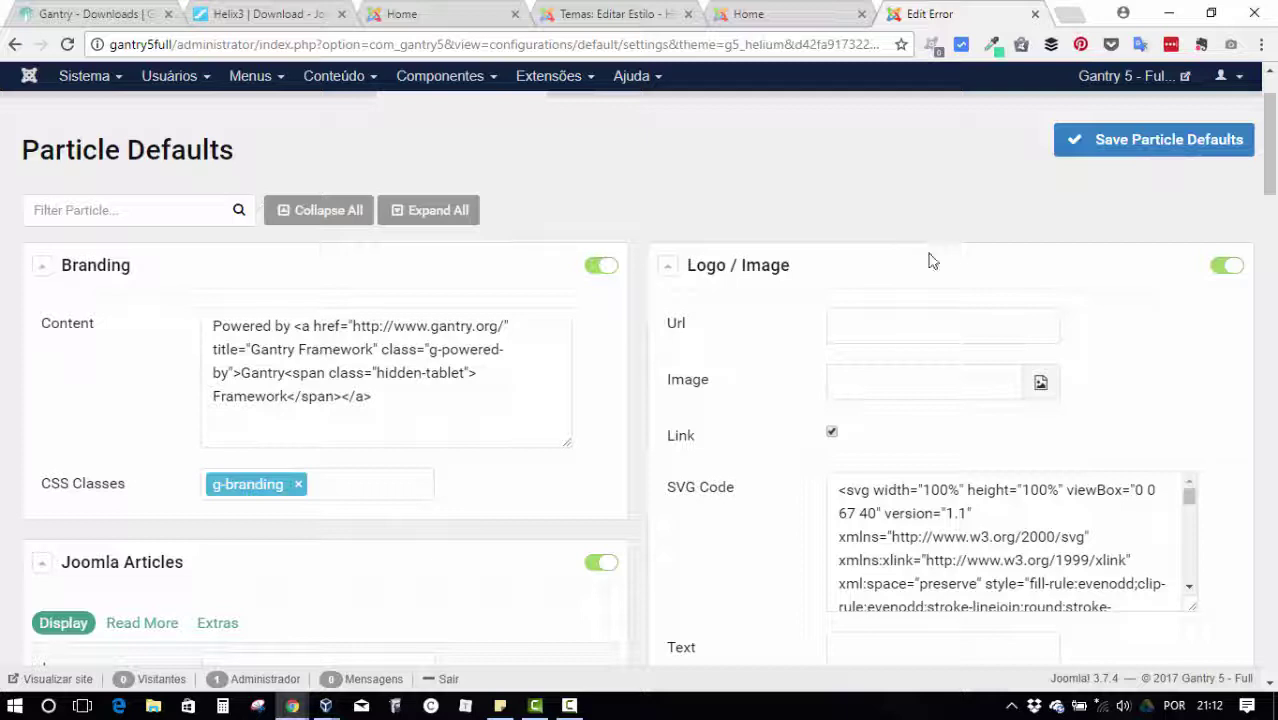
pyautogui.scroll(-1, 1167, 328)
pyautogui.scroll(-1, 1170, 330)
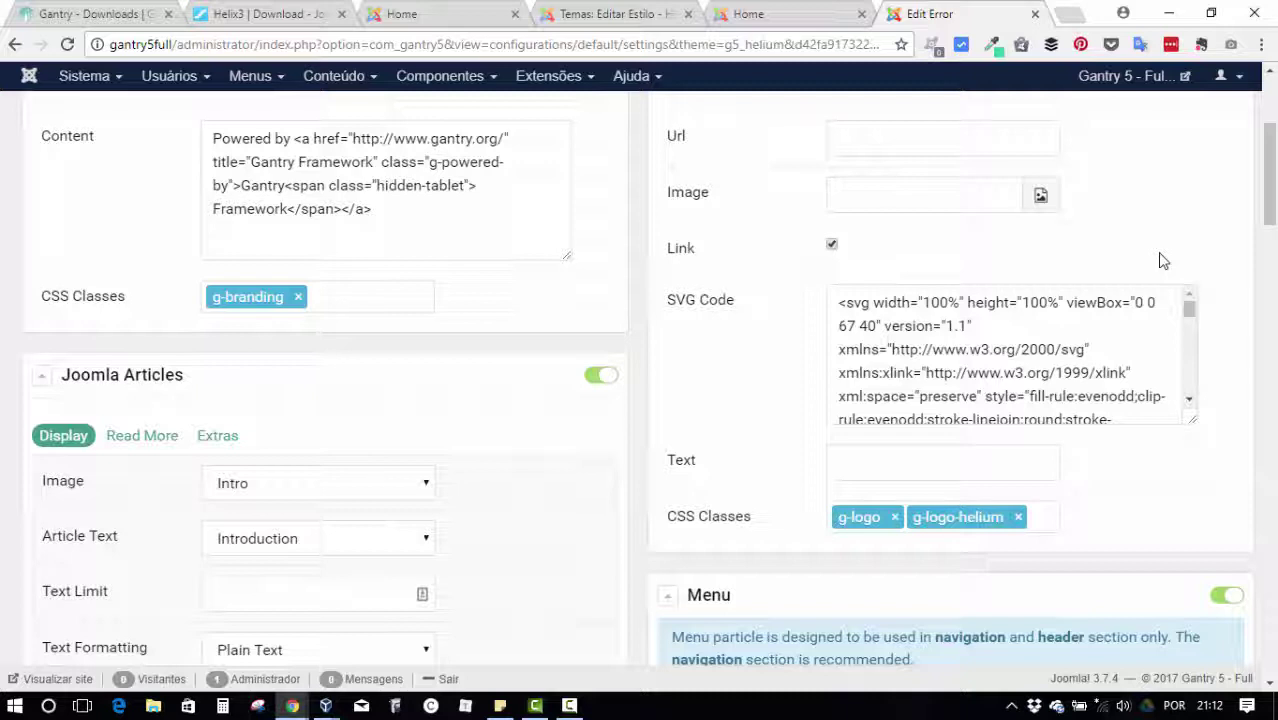
pyautogui.scroll(-2, 1000, 330)
pyautogui.scroll(-4, 600, 345)
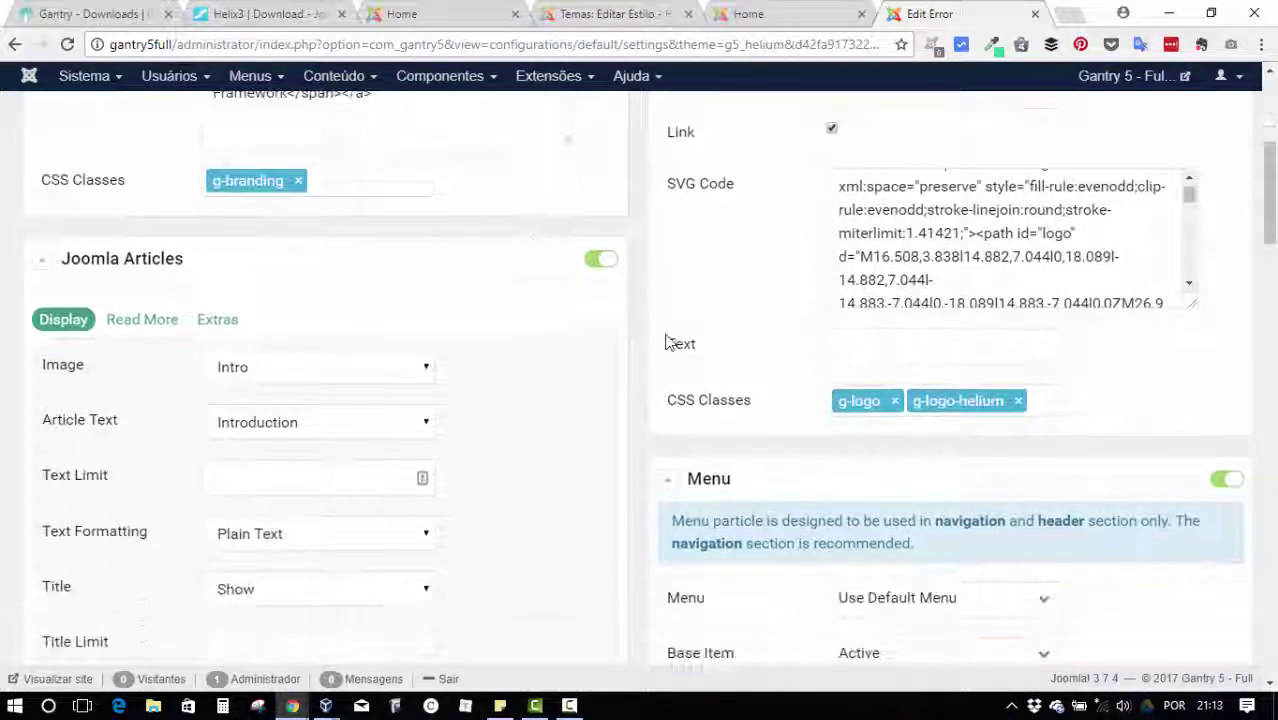
pyautogui.scroll(-1, 590, 345)
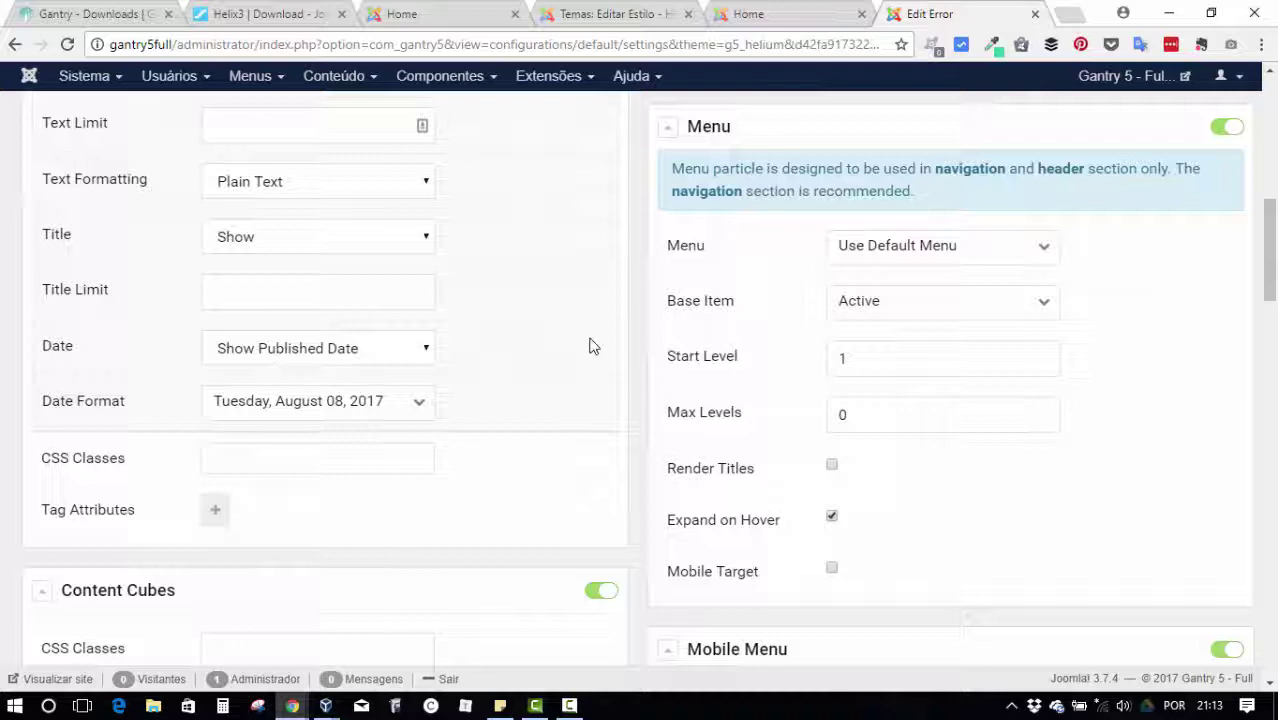
pyautogui.scroll(5, 709, 170)
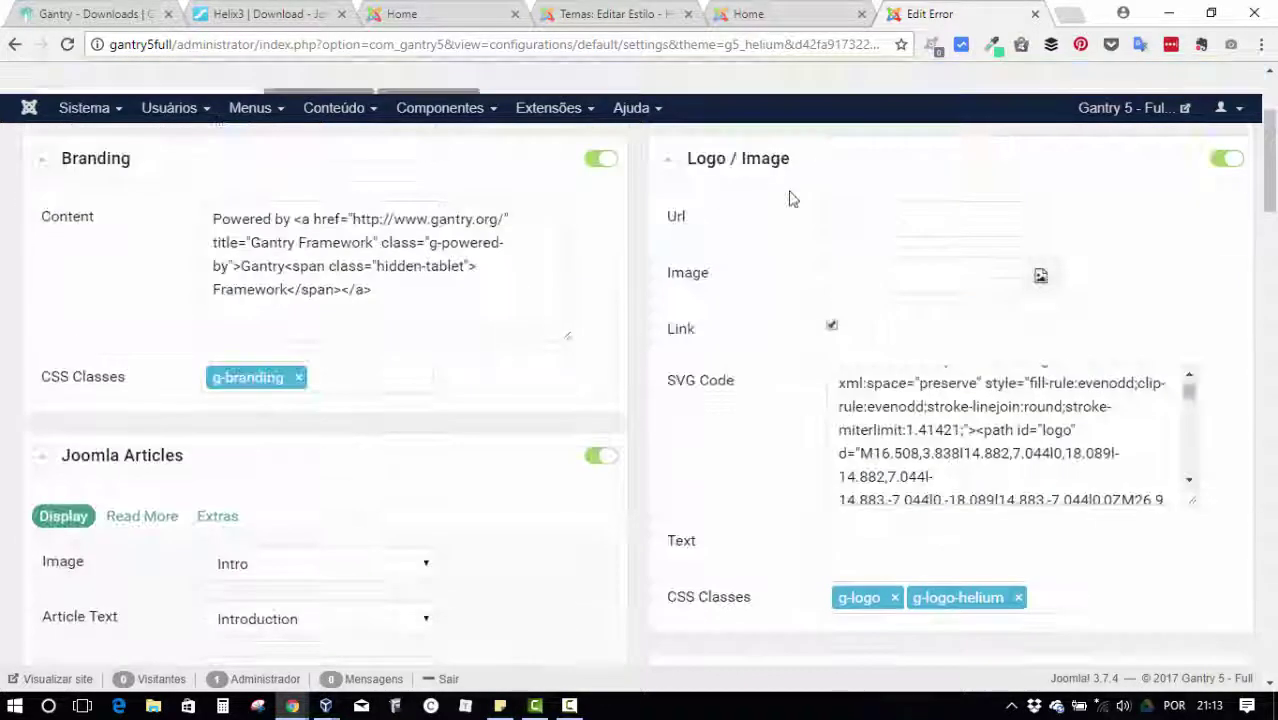